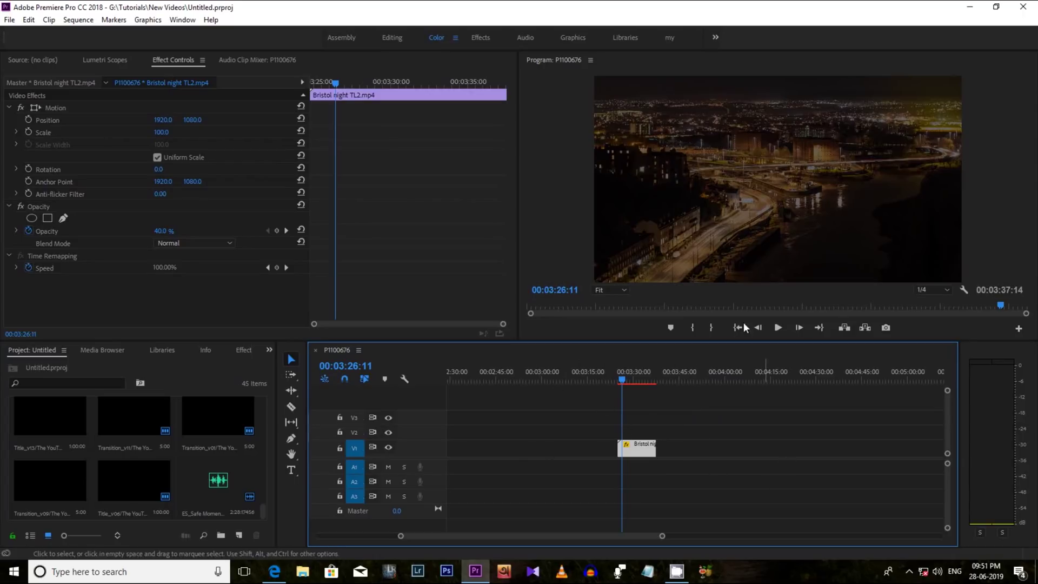
Step: Scrub through the Bristol night clip, then switch to the VideoHive portfolio in Edge
mouse_move(638, 380)
left_mouse_down()
mouse_move(629, 379)
mouse_move(639, 383)
left_mouse_up()
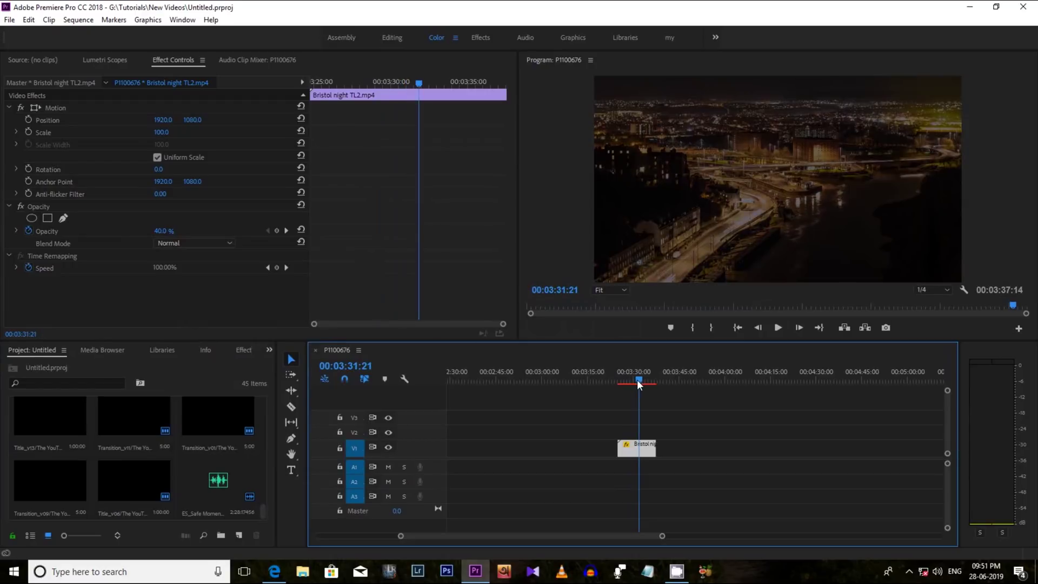
left_click(274, 571)
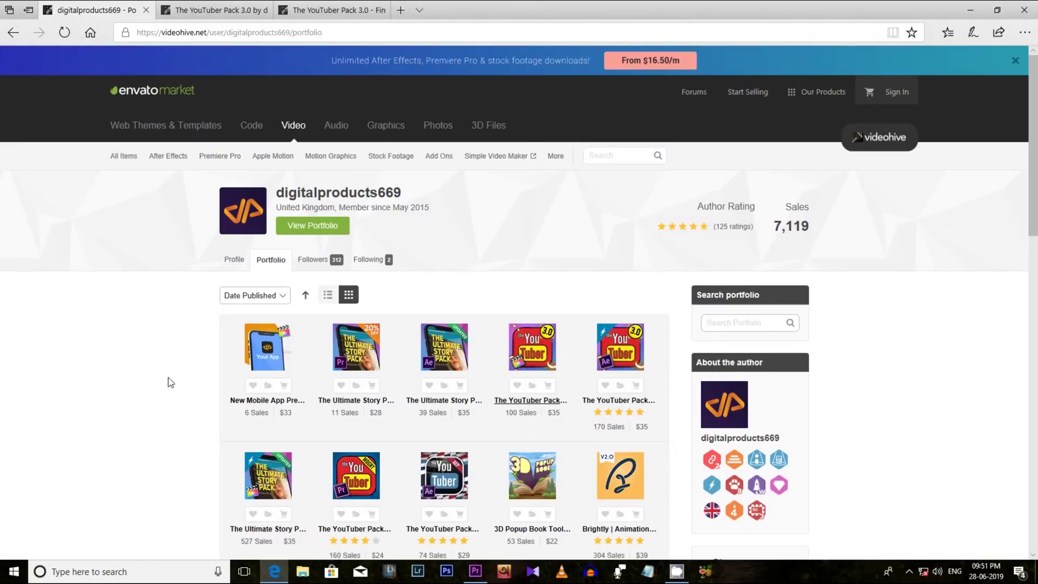
Step: Scroll down through the author's VideoHive portfolio grid of templates
mouse_move(272, 359)
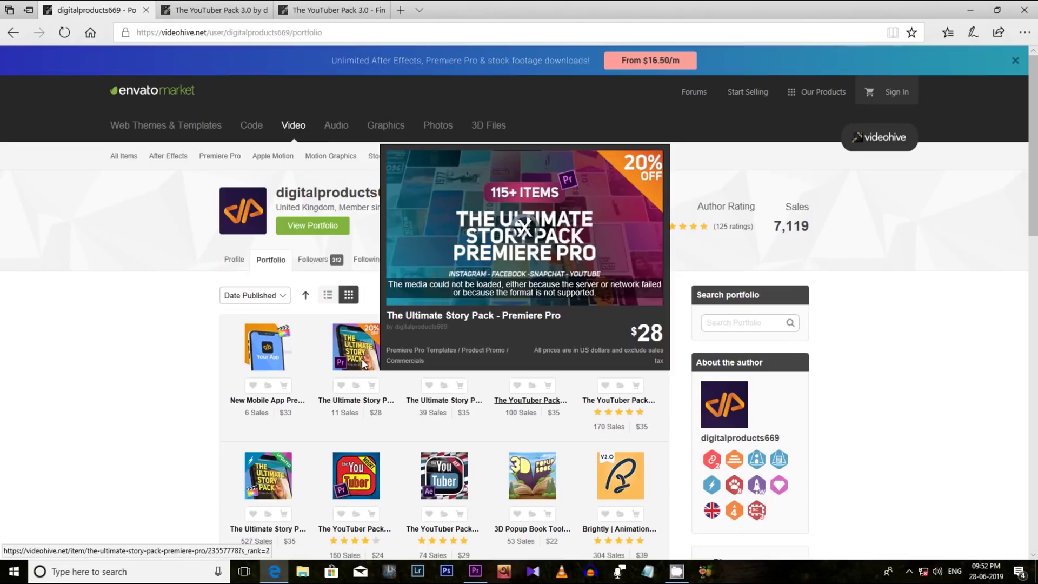
scroll(115, 378, "down", 3)
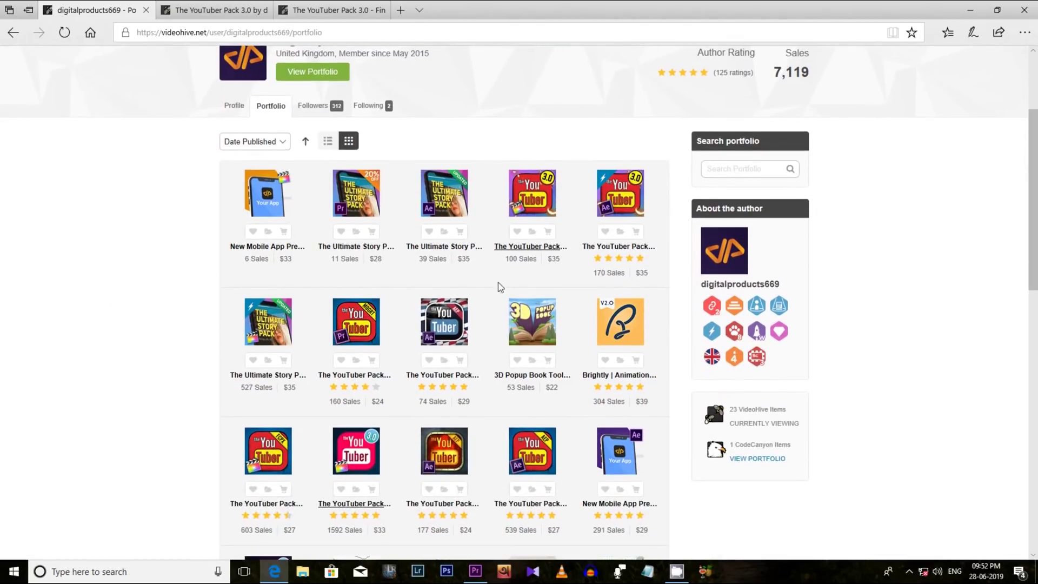
scroll(98, 363, "down", 3)
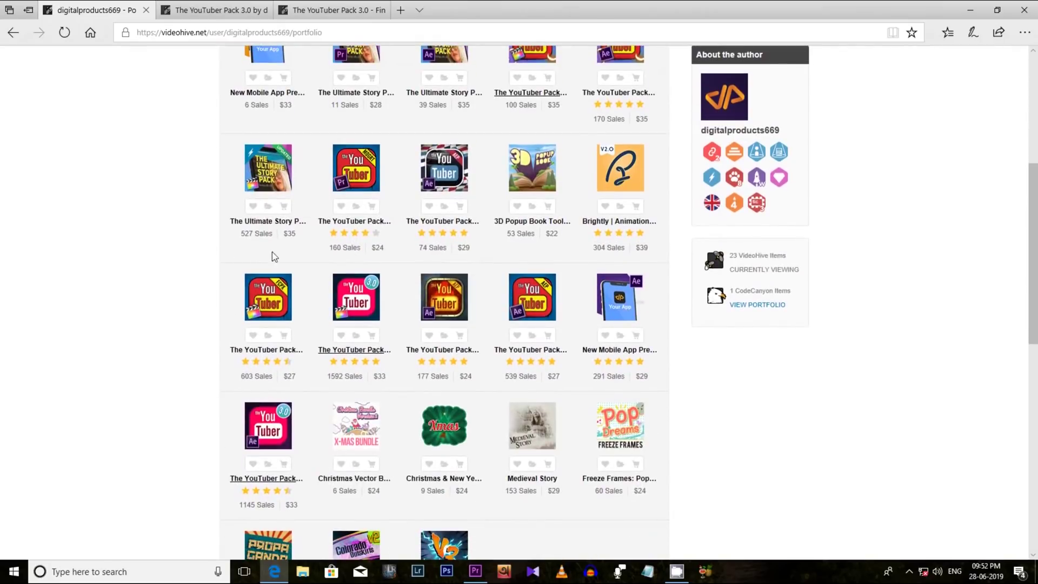
scroll(116, 361, "down", 3)
left_click(200, 10)
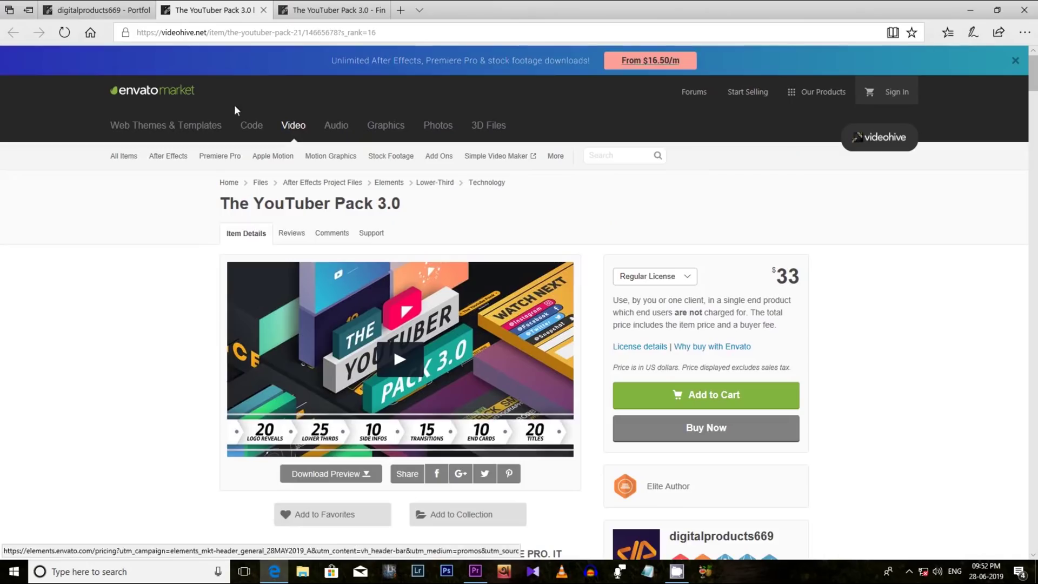
scroll(76, 327, "down", 3)
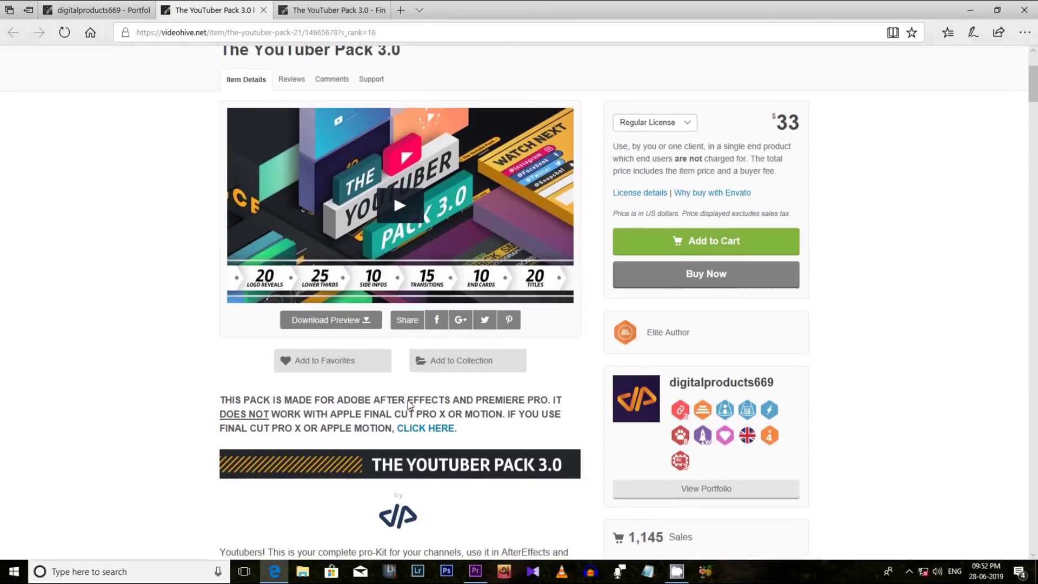
left_click_drag(337, 401, 548, 401)
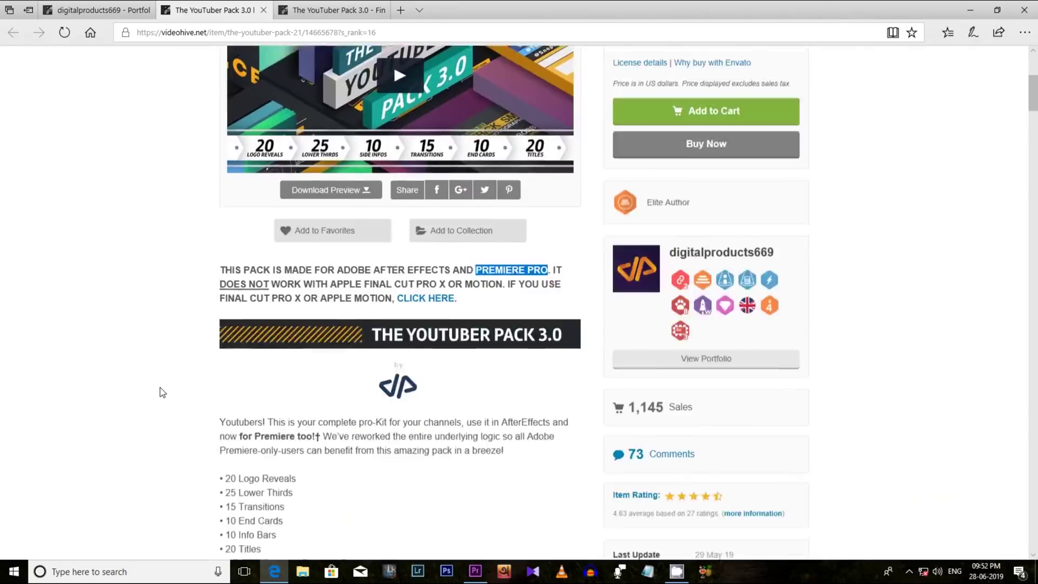
scroll(160, 388, "down", 6)
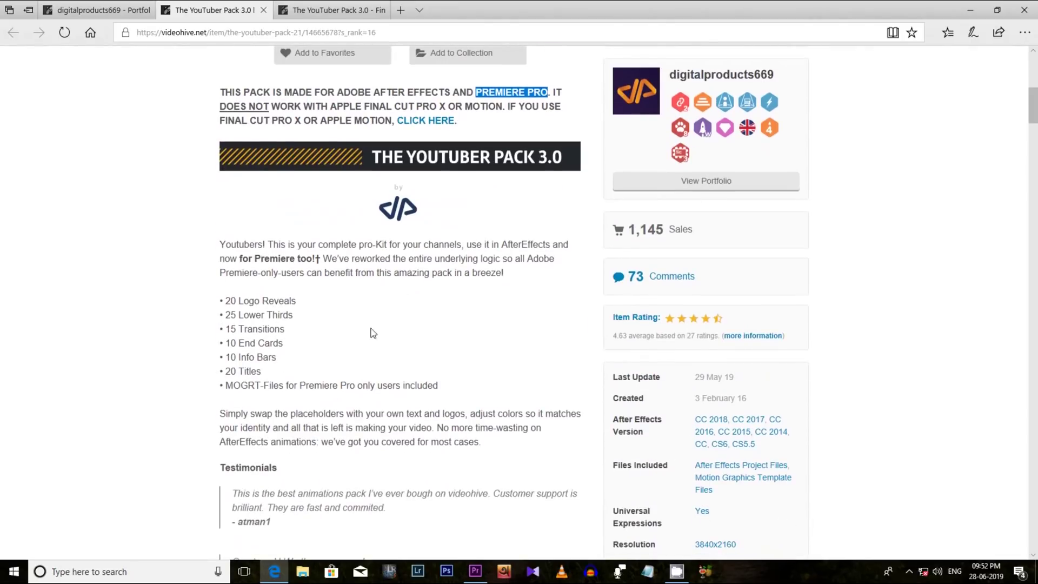
left_click_drag(224, 302, 297, 301)
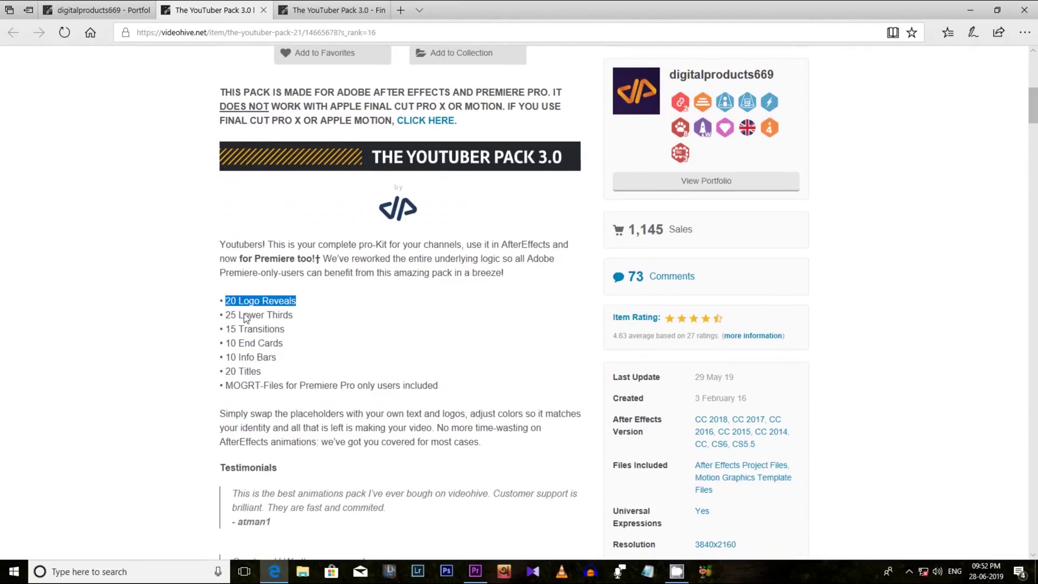
left_click_drag(227, 316, 296, 316)
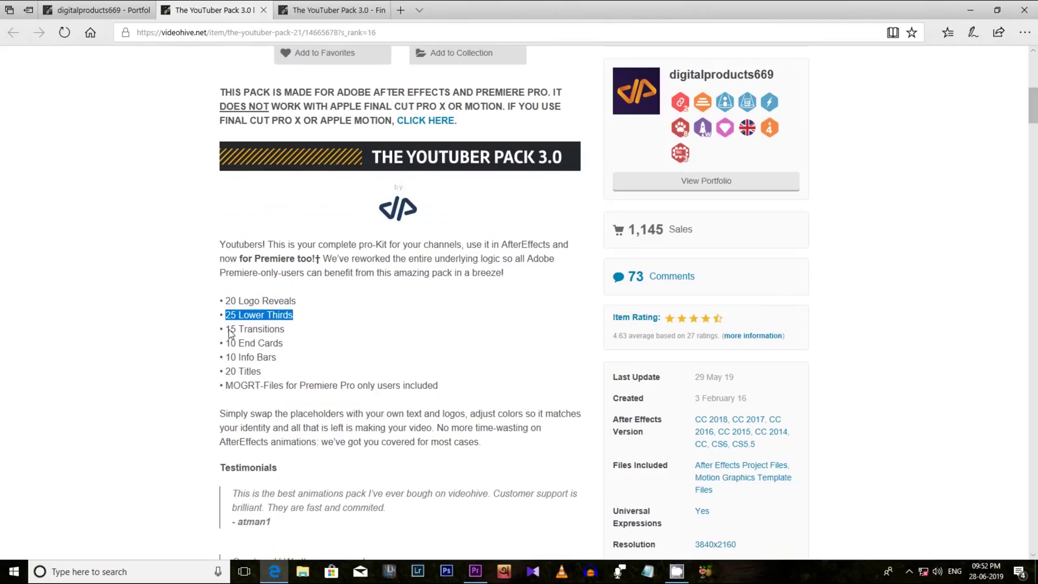
left_click(231, 333)
left_click_drag(231, 333, 285, 346)
left_click_drag(227, 360, 393, 397)
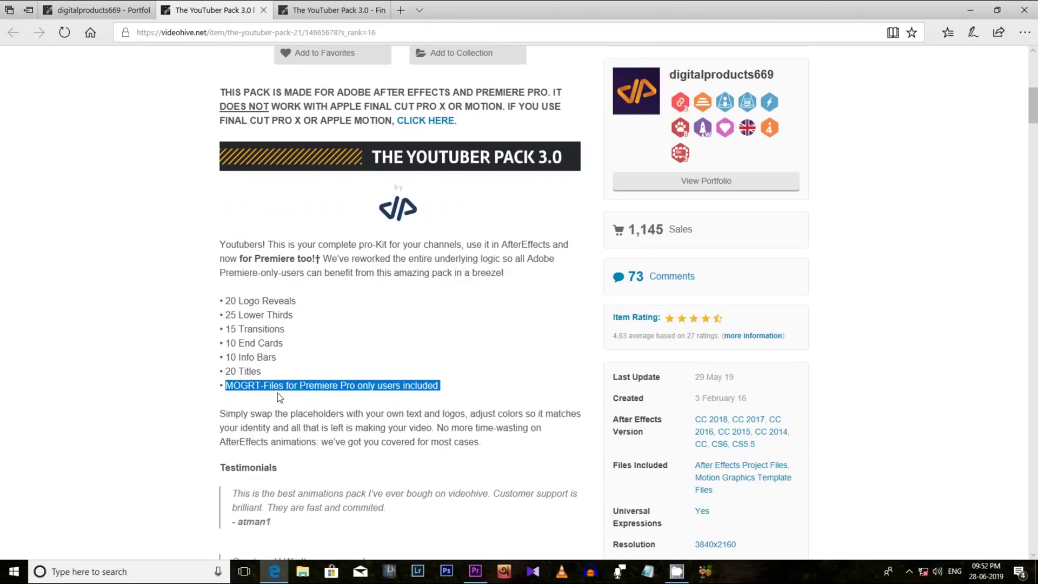
left_click(260, 399)
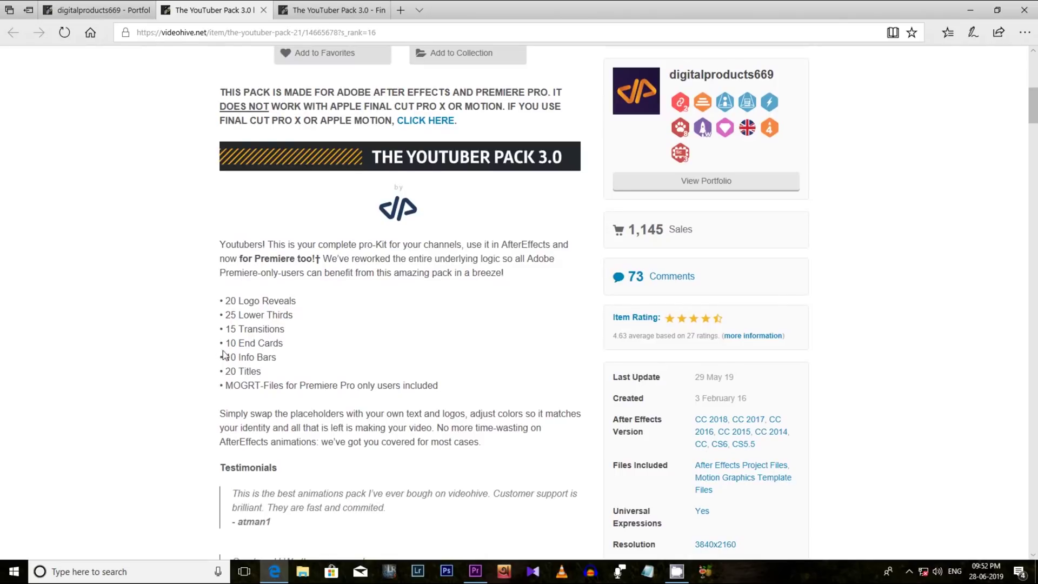
left_click(350, 12)
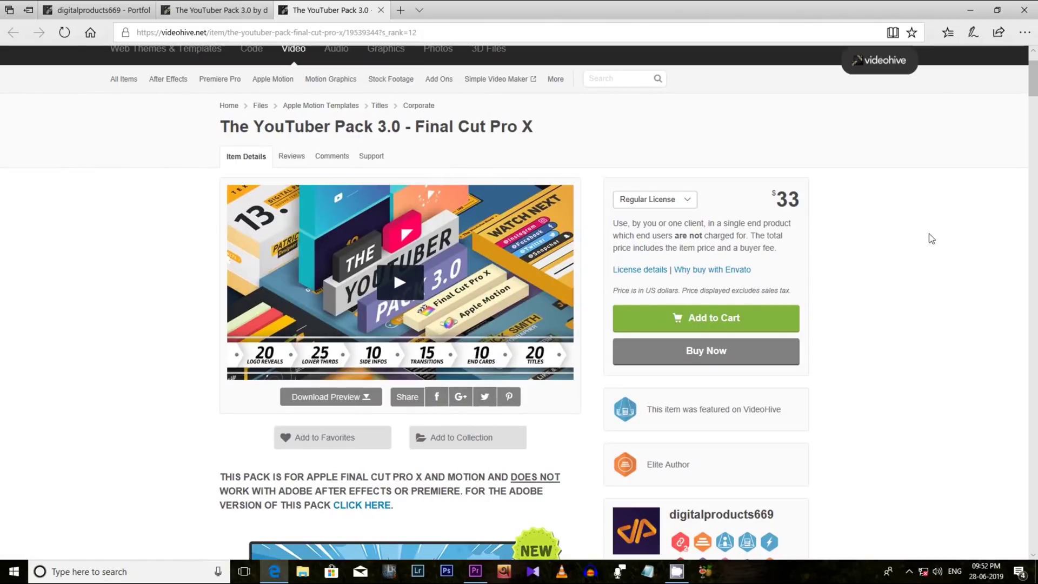
key("ctrl+shift+Tab")
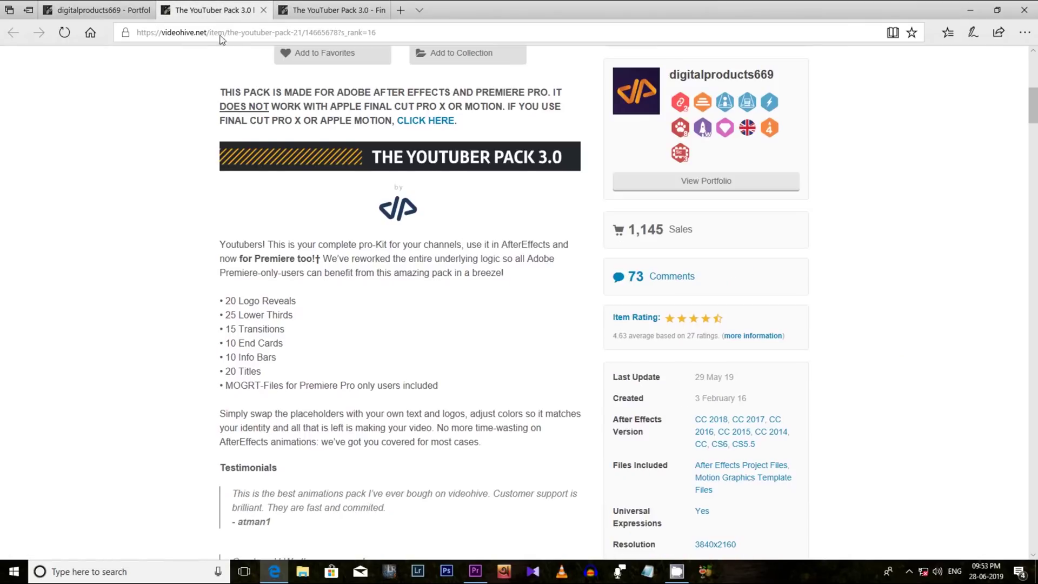
scroll(856, 450, "up", 6)
scroll(857, 449, "up", 2)
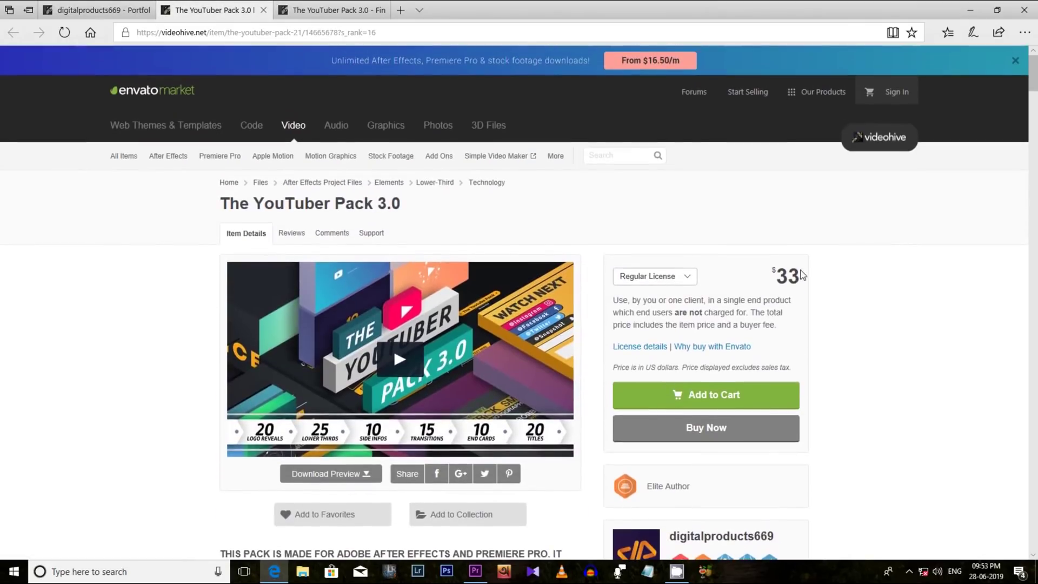
double_click(769, 277)
scroll(838, 381, "down", 6)
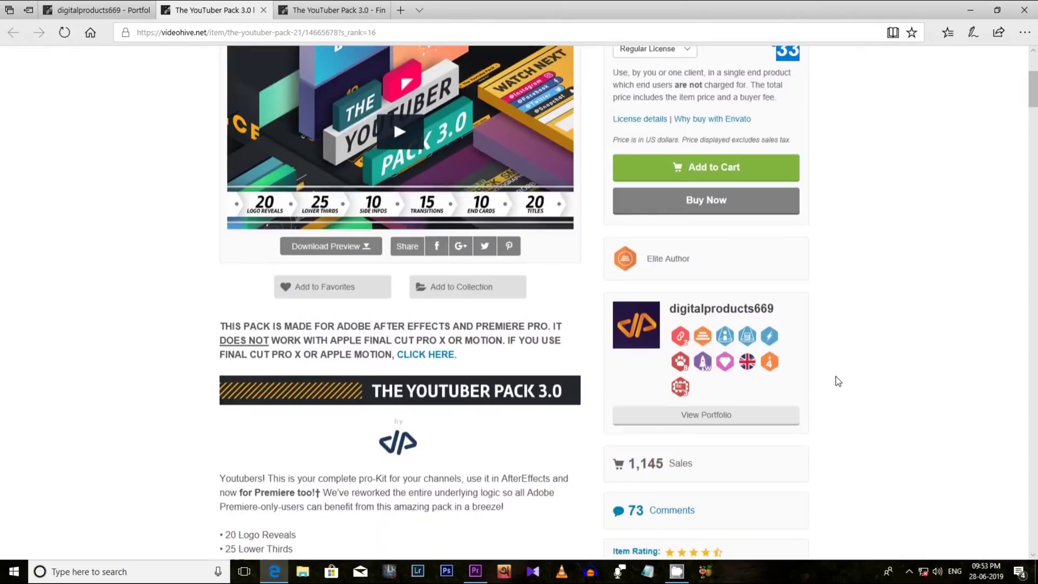
scroll(838, 381, "down", 2)
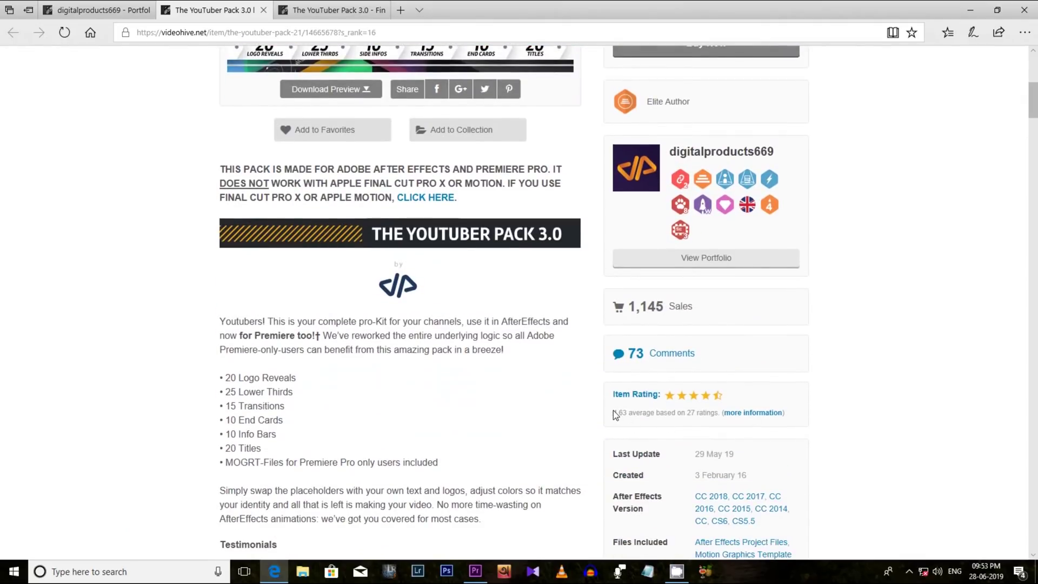
left_click_drag(613, 412, 711, 413)
scroll(552, 438, "up", 6)
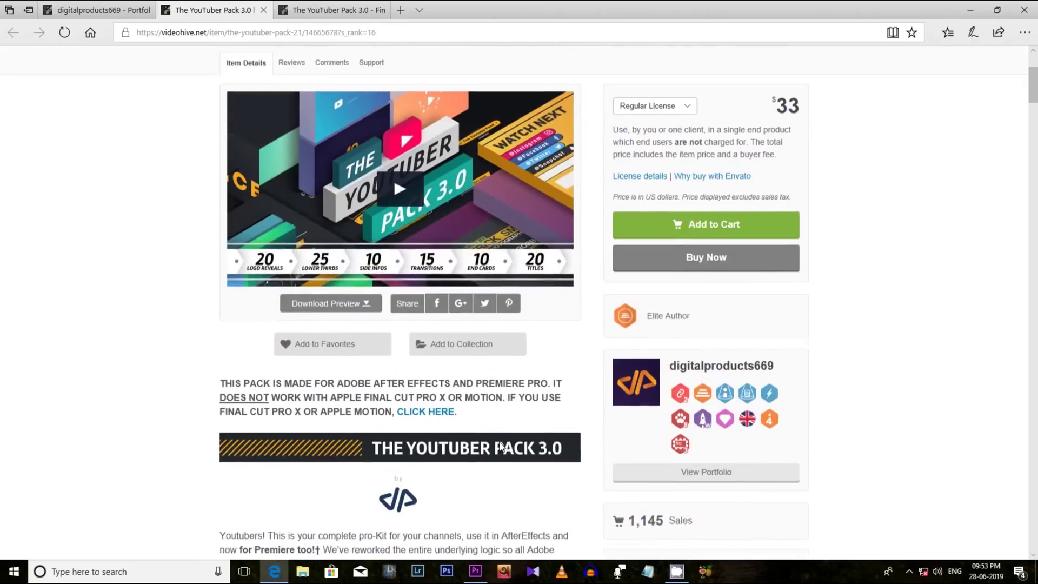
left_click(331, 10)
scroll(726, 382, "down", 6)
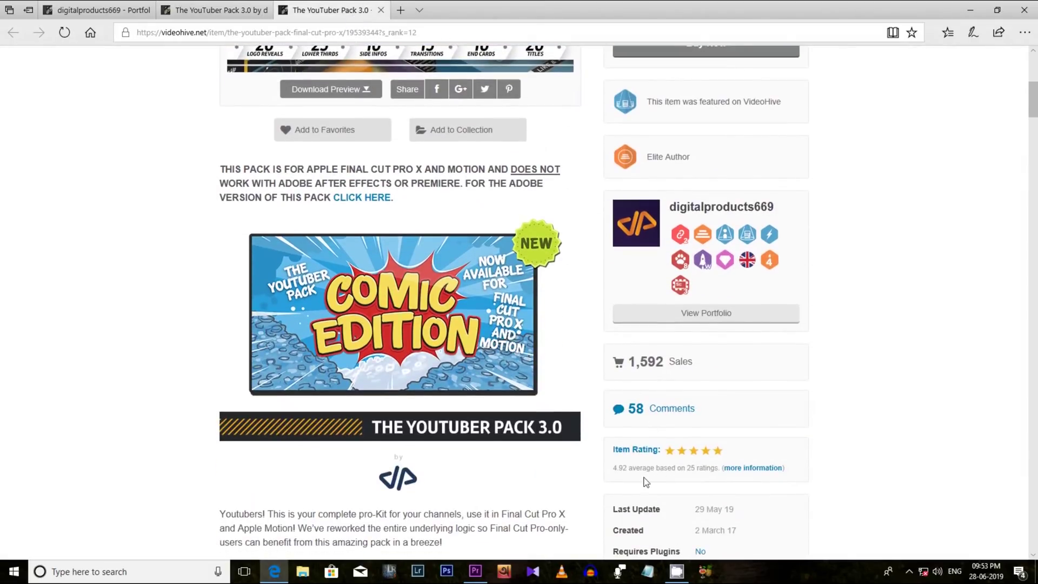
scroll(539, 368, "up", 1)
scroll(539, 367, "up", 4)
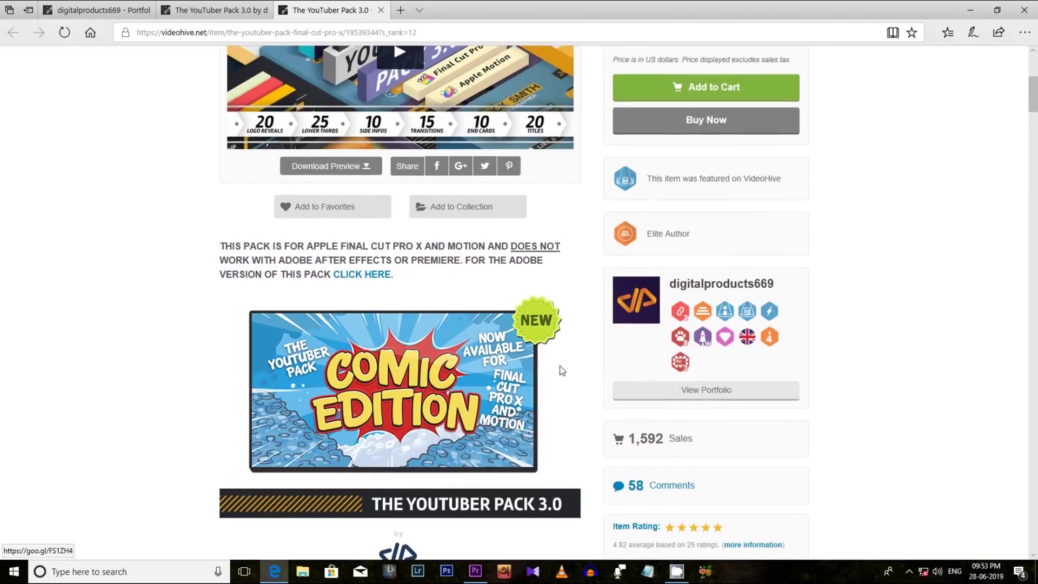
left_click(192, 9)
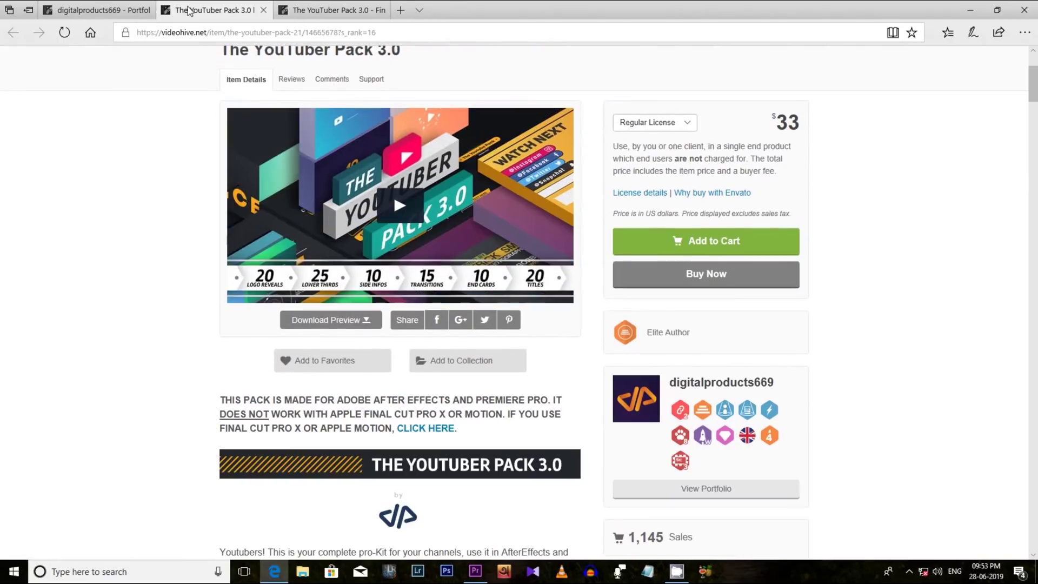
Step: Return to File Explorer and open The YouTuber Pack 3.0 folder next to the downloaded zip
left_click(967, 12)
left_click(302, 572)
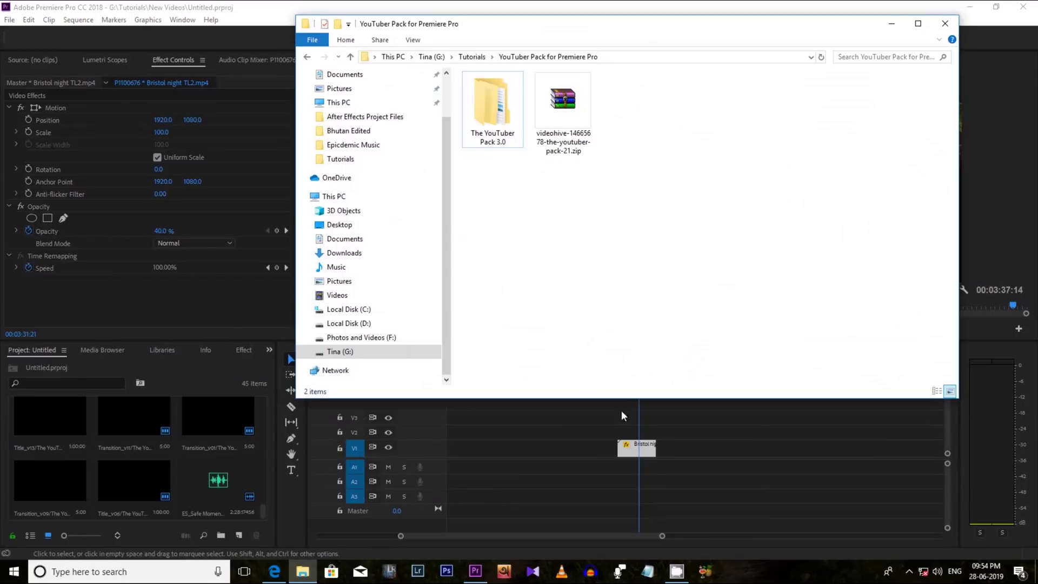
left_click(557, 121)
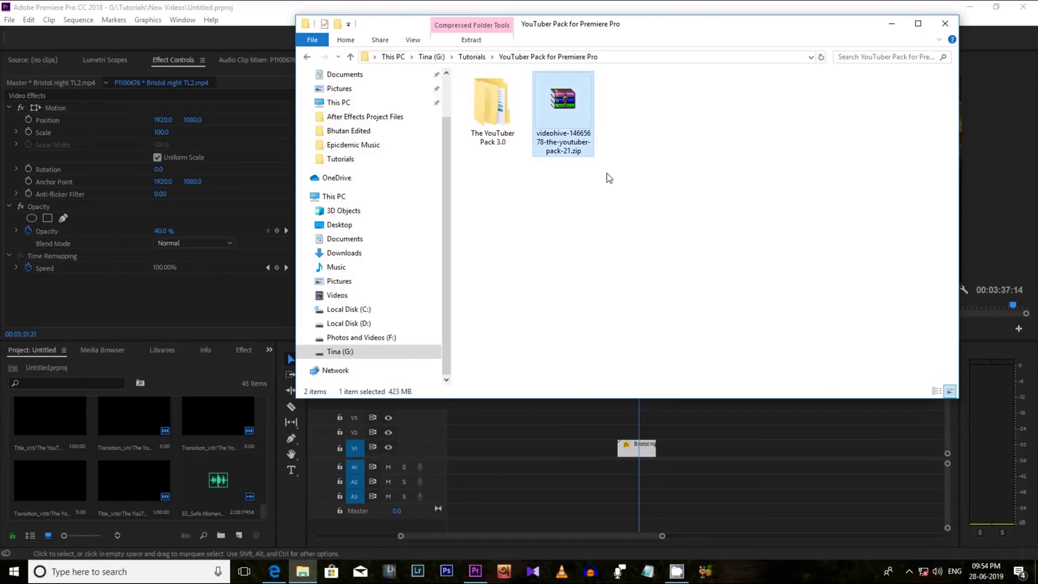
right_click(575, 148)
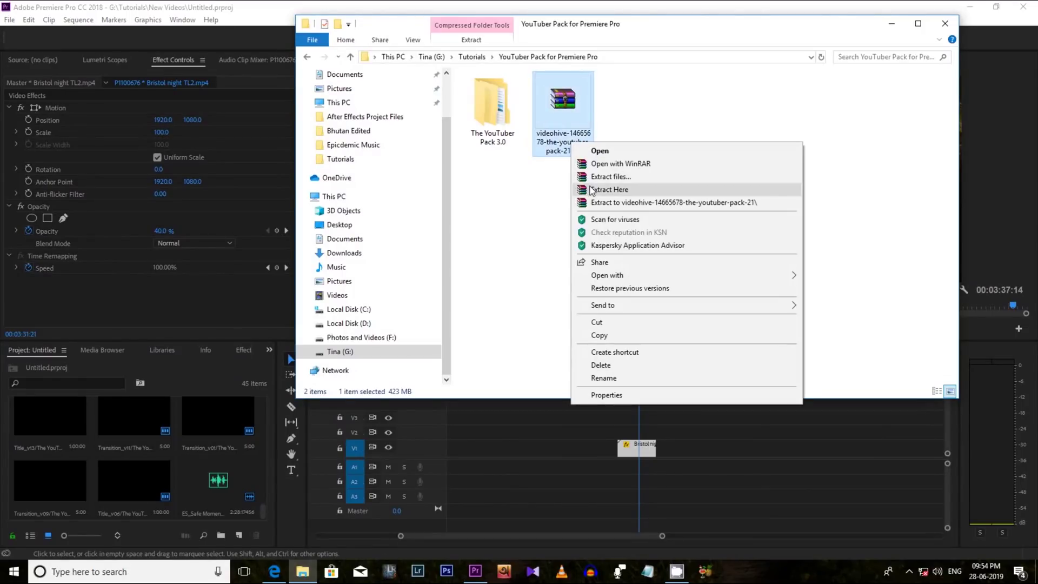
left_click(539, 203)
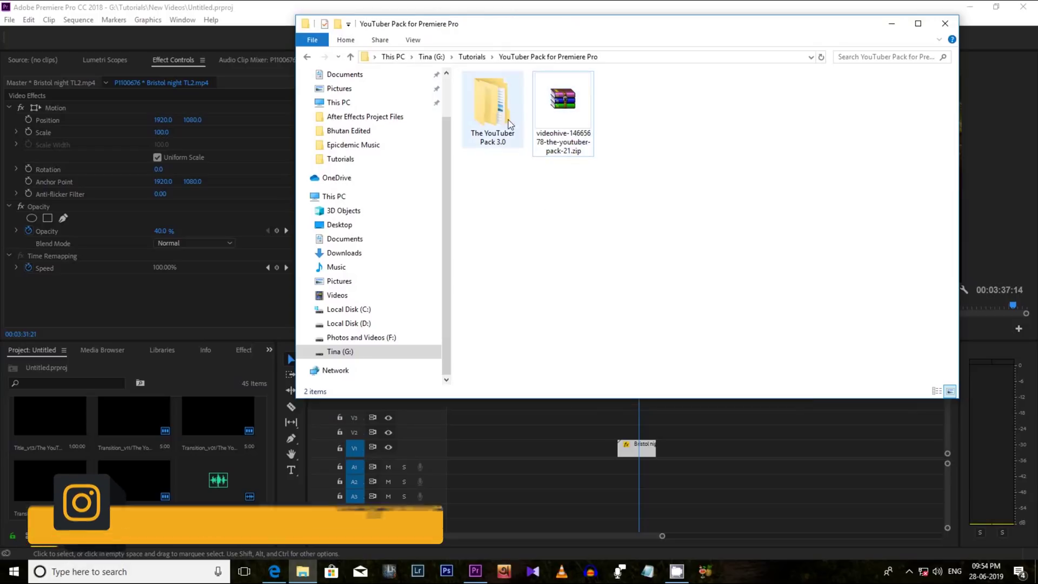
double_click(514, 143)
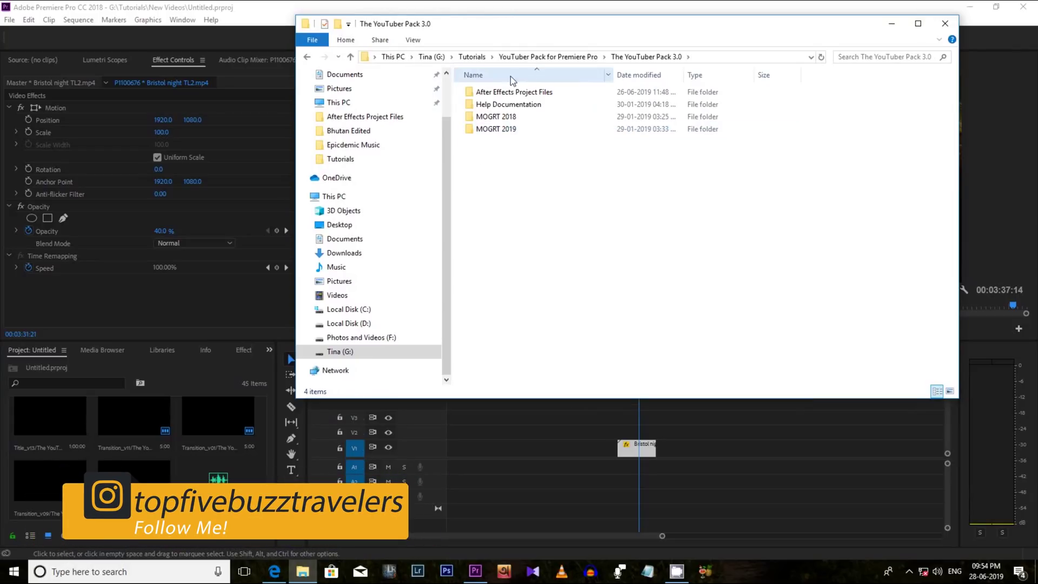
Step: Open the After Effects Project Files folder and view it as large icons
double_click(497, 118)
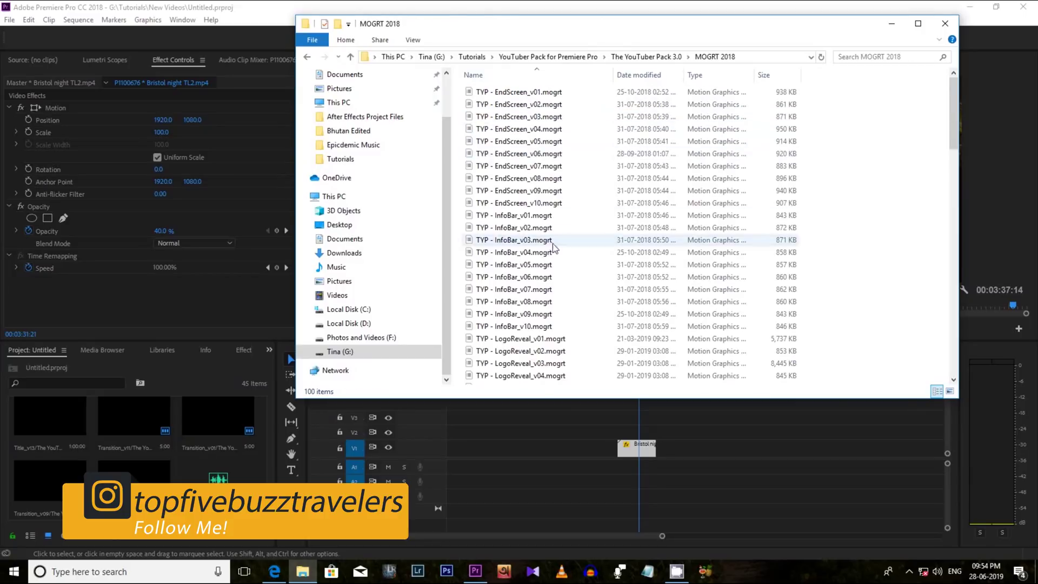
left_click(658, 58)
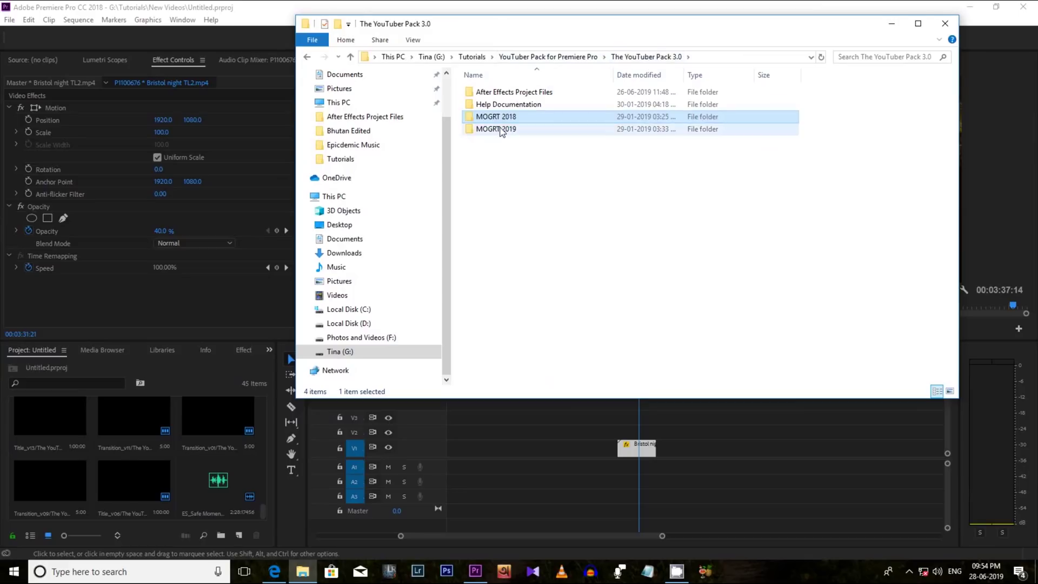
left_click(527, 104)
double_click(526, 97)
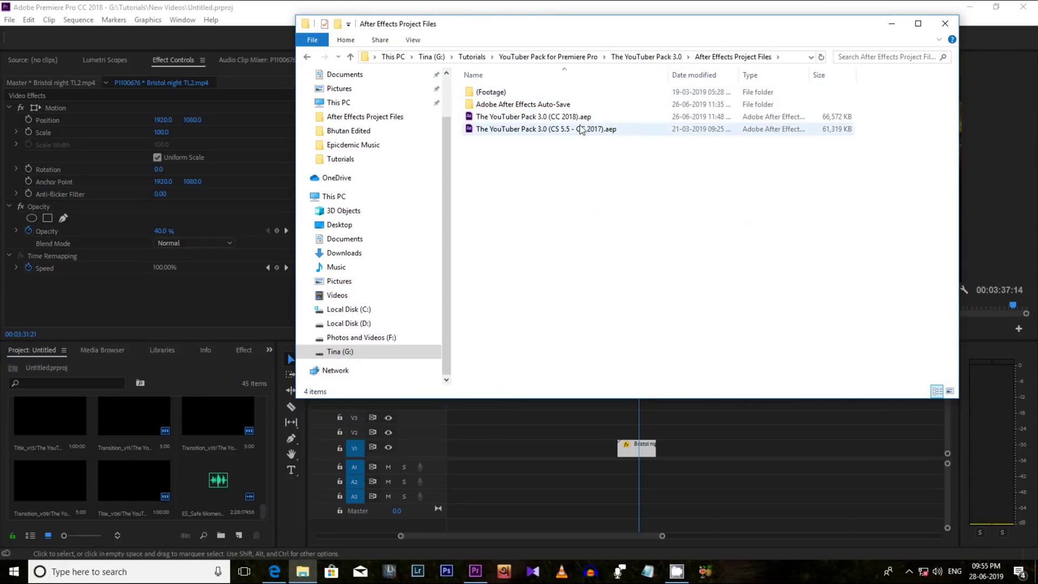
left_click(950, 391)
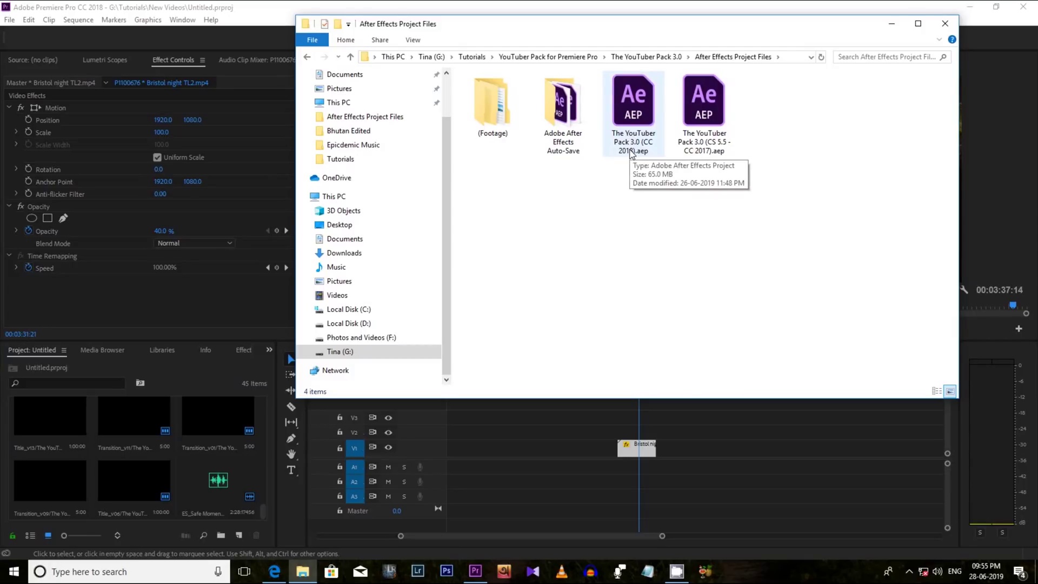
Step: Launch After Effects from The YouTuber Pack 3.0 (CC 2018).aep
double_click(630, 152)
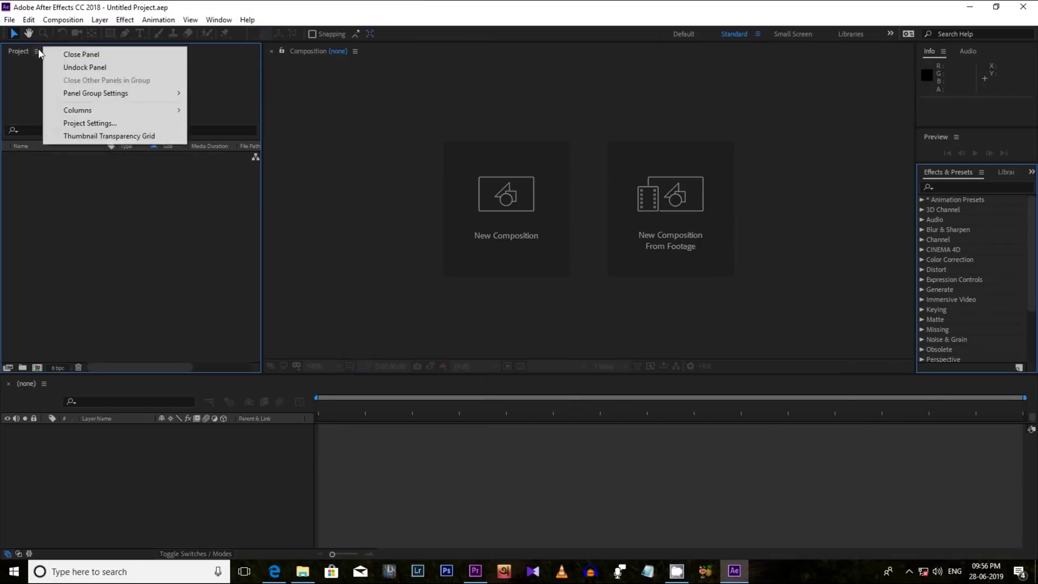
Step: Open The YouTuber Pack 3.0 (CC 2018).aep via File > Open Project
left_click(10, 19)
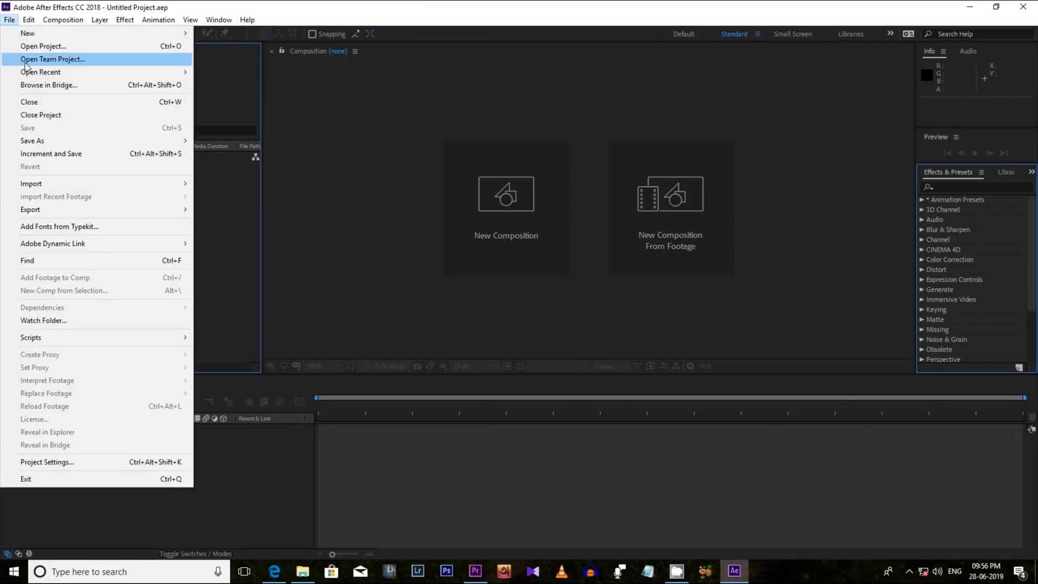
left_click(44, 46)
left_click(184, 133)
left_click(417, 297)
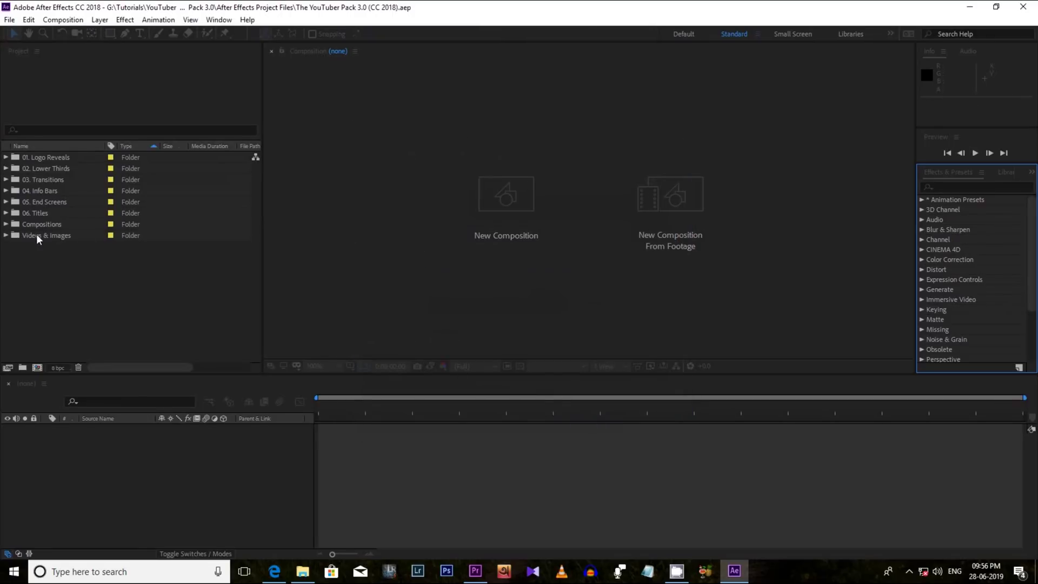
Step: Expand and collapse the Logo Reveals, Lower Thirds and Transitions folders to inspect them
left_click(6, 158)
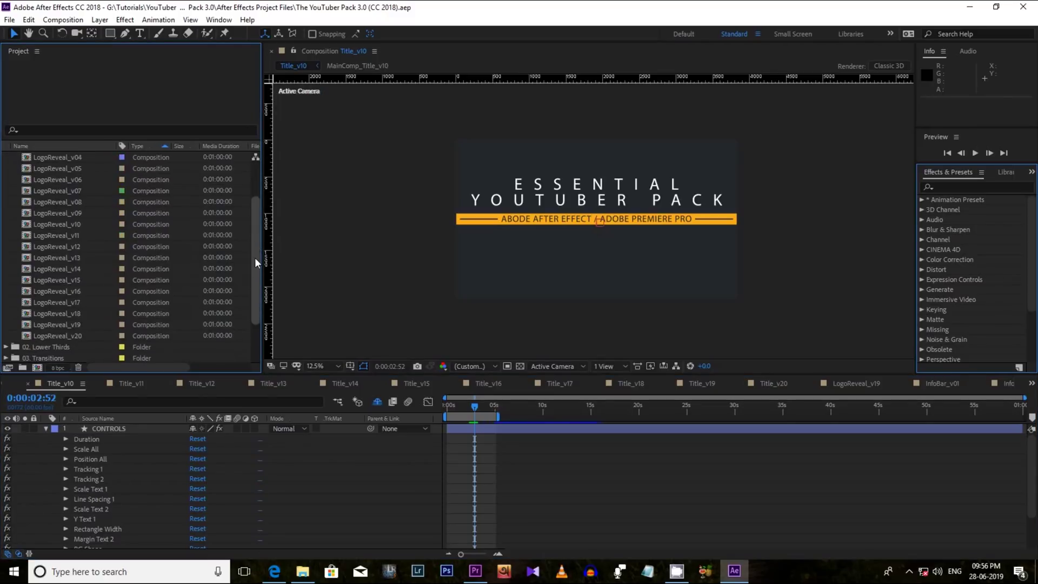
left_click(6, 158)
left_click(8, 169)
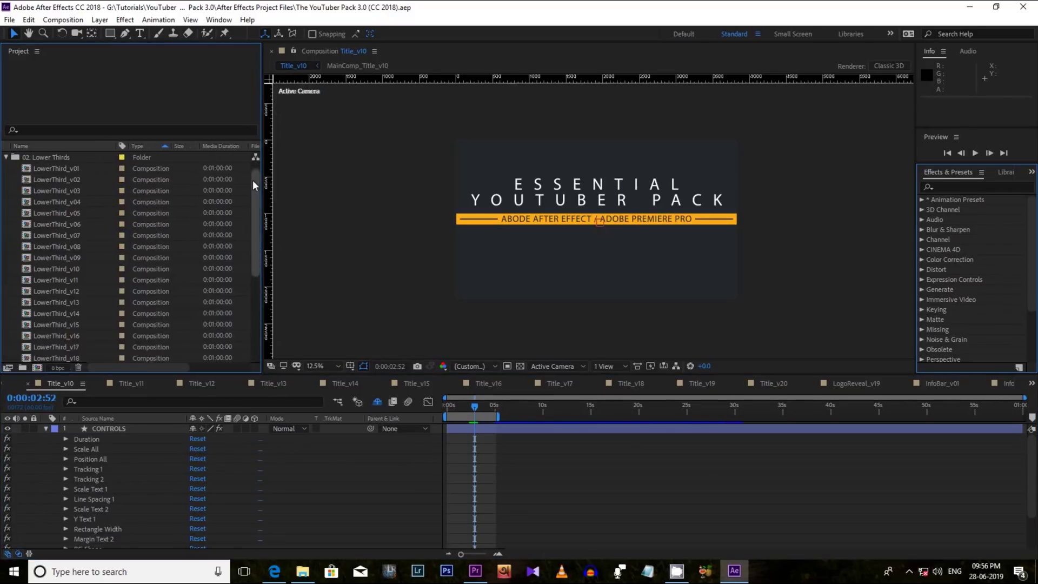
left_click(8, 169)
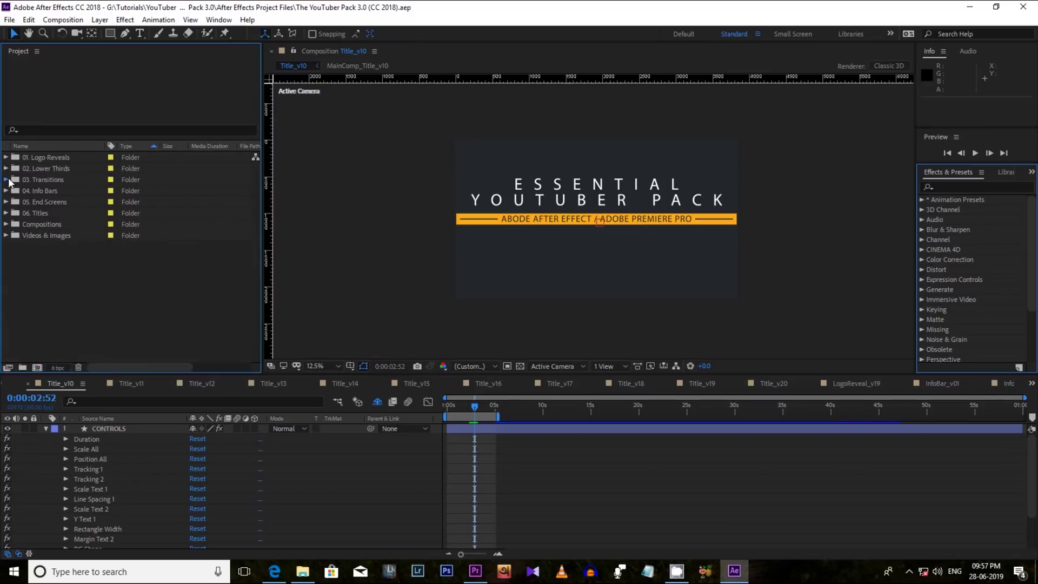
left_click(6, 180)
left_click(6, 180)
Step: Point out the Info Bars, End Screens and Titles folders, then expand 03. Transitions and select Transition_v01
left_click(41, 191)
left_click(44, 202)
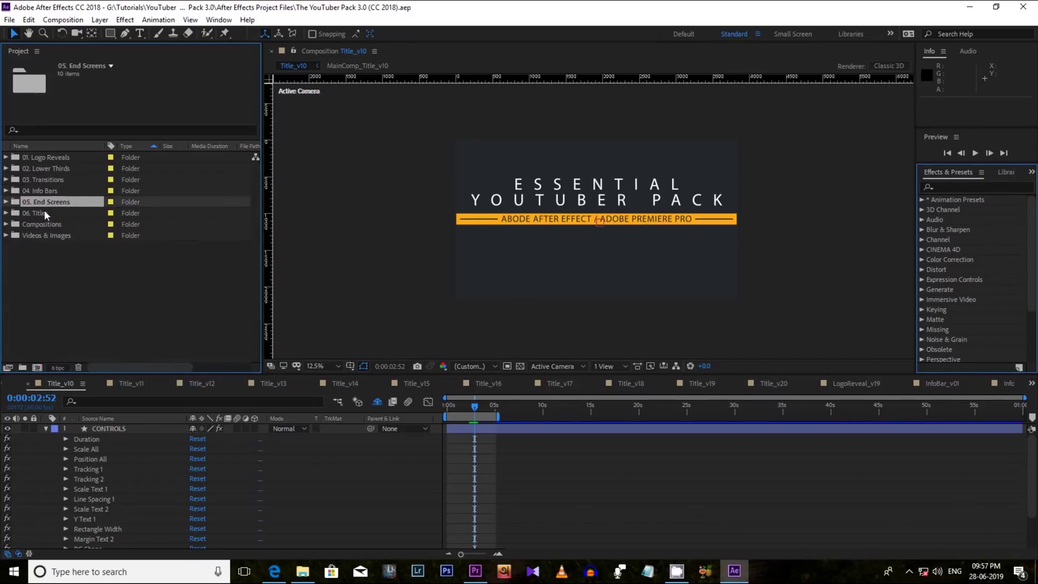
left_click(38, 213)
left_click(135, 289)
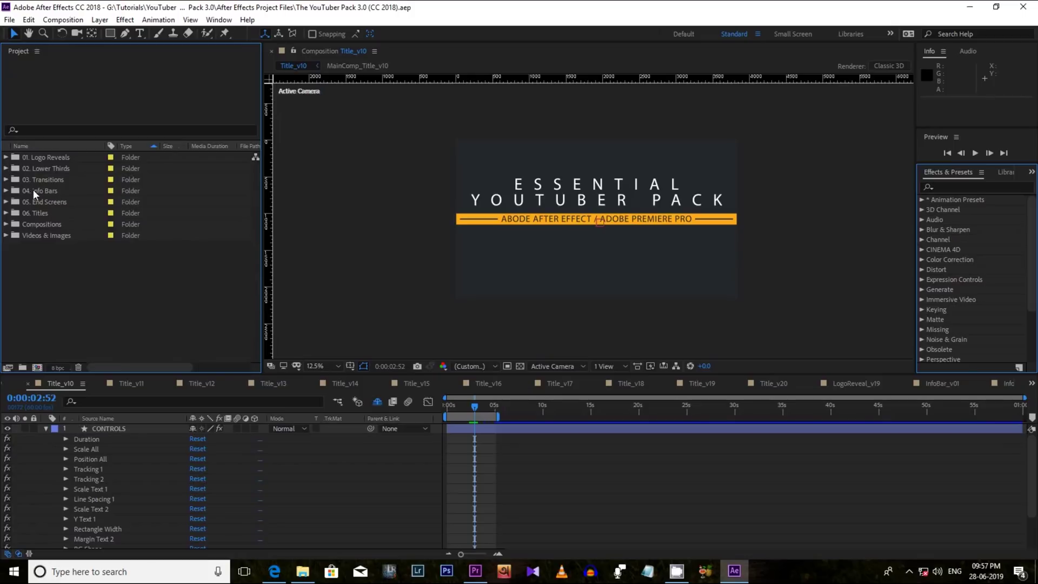
left_click(6, 180)
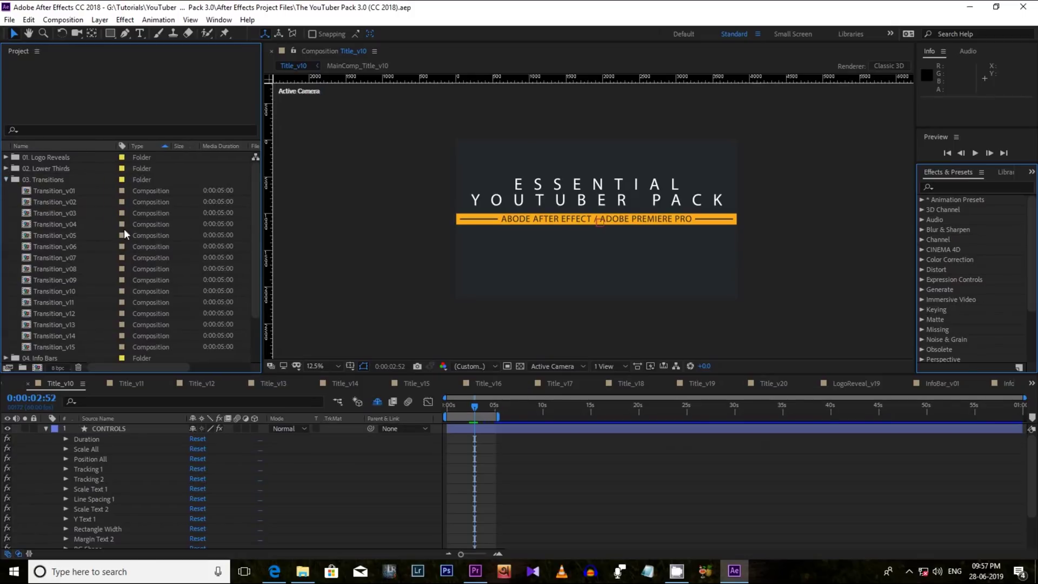
left_click(72, 193)
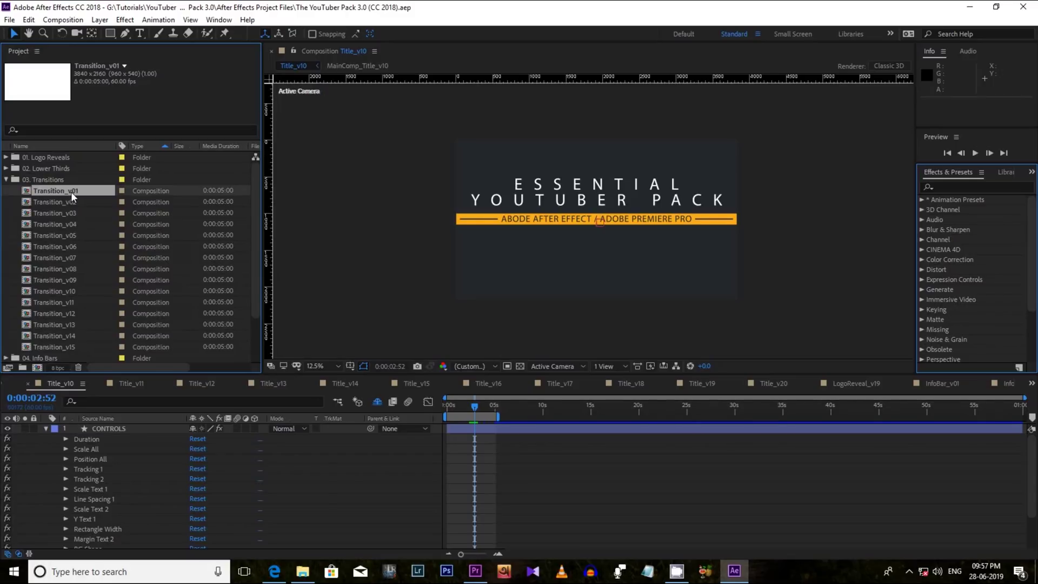
Step: Open Transition_v01 and preview it, stopping at 0:00:00:55 on "15 New Transitions"
double_click(72, 193)
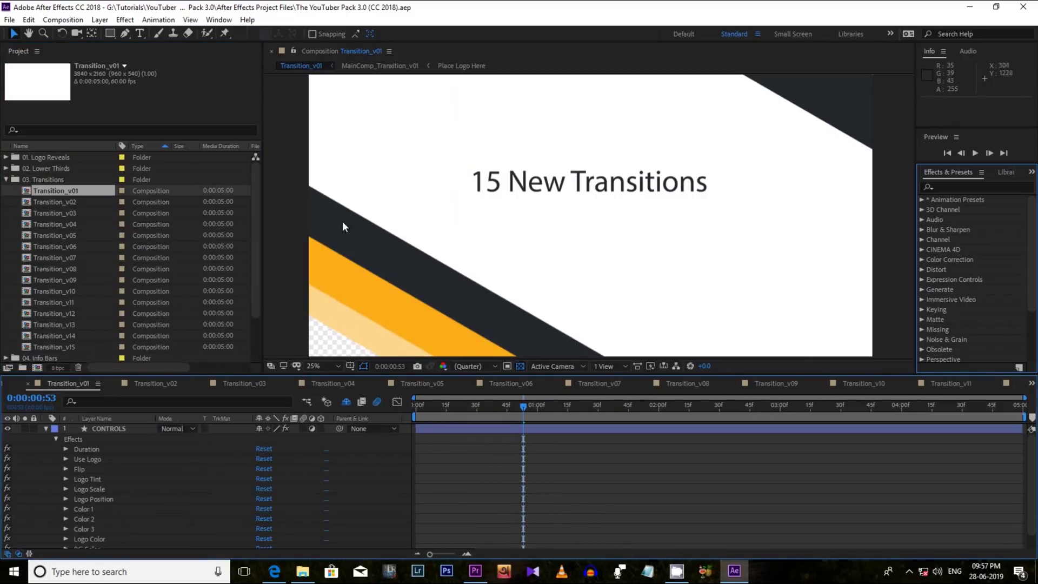
key("space")
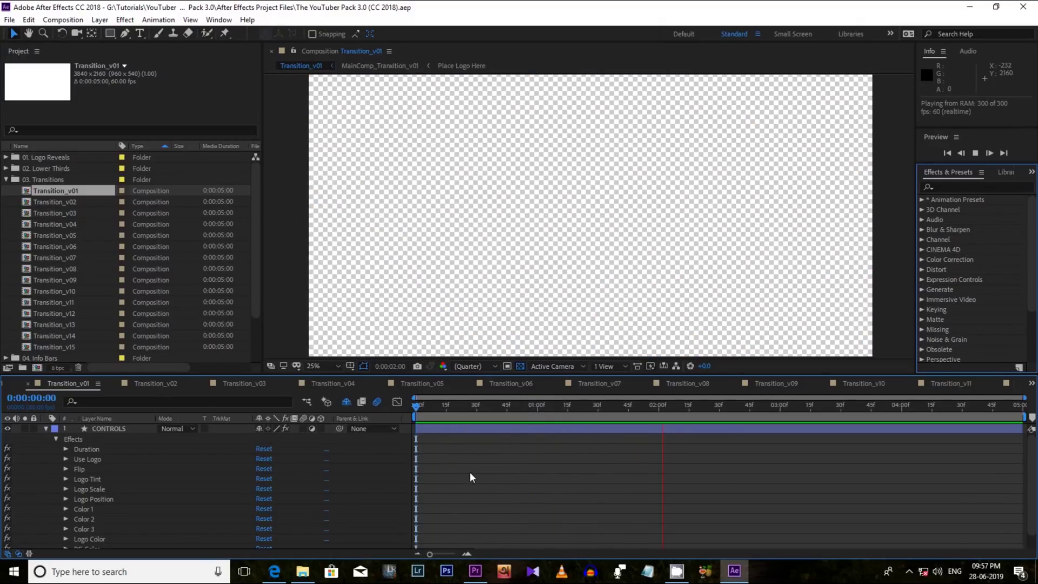
left_click(527, 405)
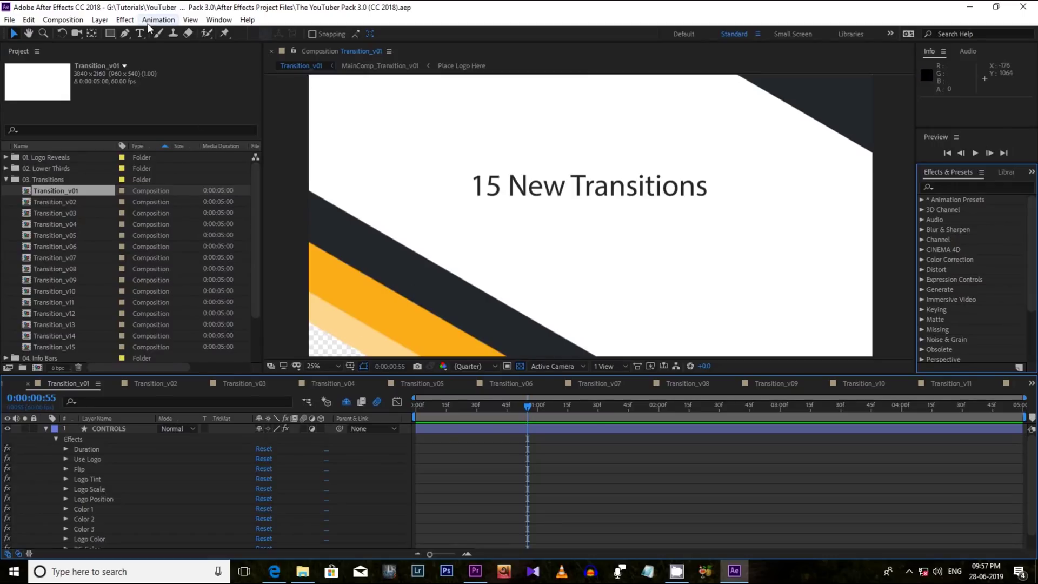
left_click(219, 20)
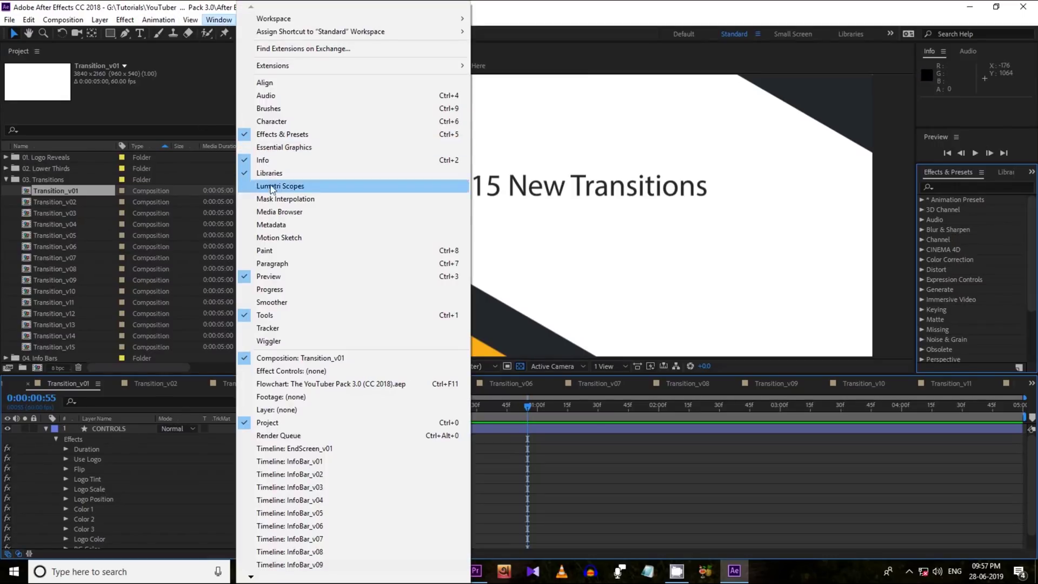
Step: Show the Essential Graphics panel and set its master composition to Transition_v11
left_click(266, 150)
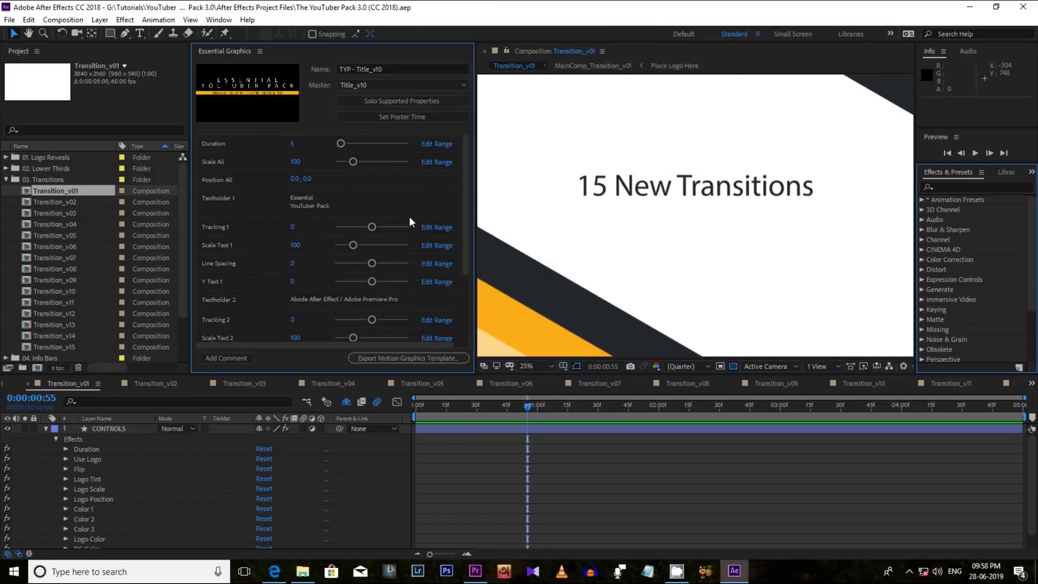
left_click(460, 83)
left_click(375, 223)
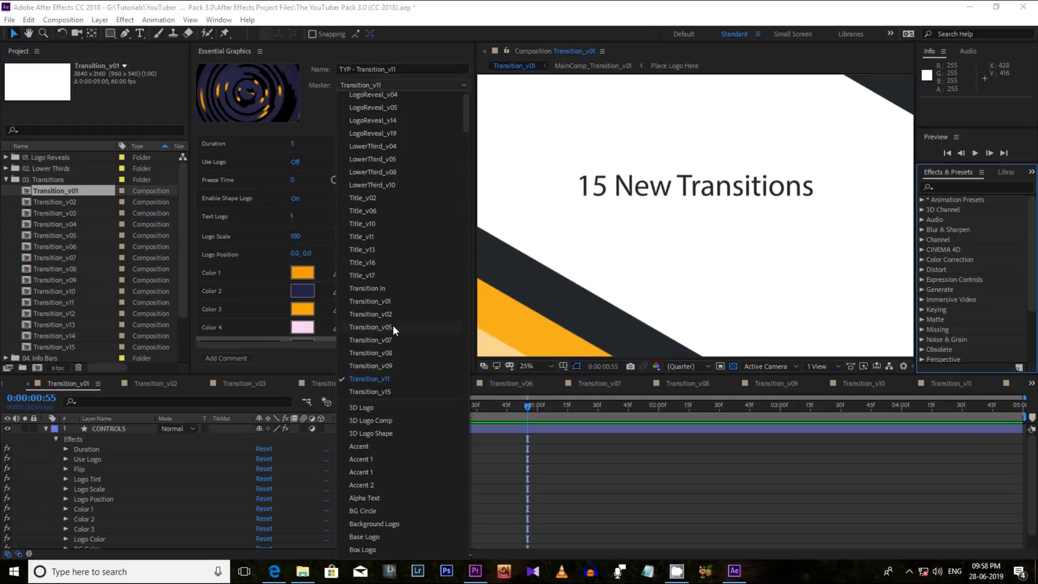
Step: Set master to Transition_v01 with Logo Text "My New Text", Logo Scale 58.5 and Duration 2.2
left_click(391, 303)
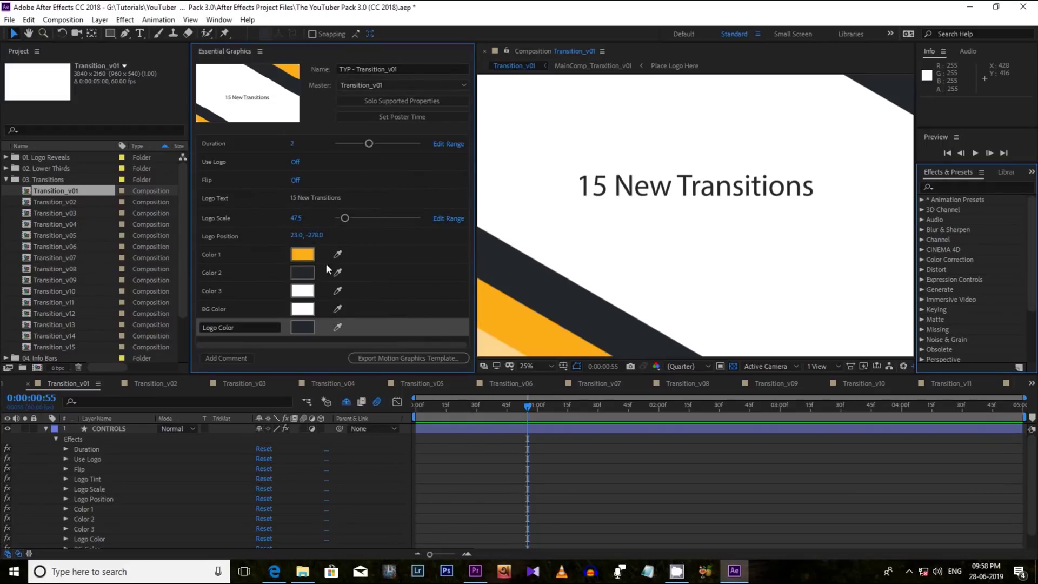
left_click(335, 198)
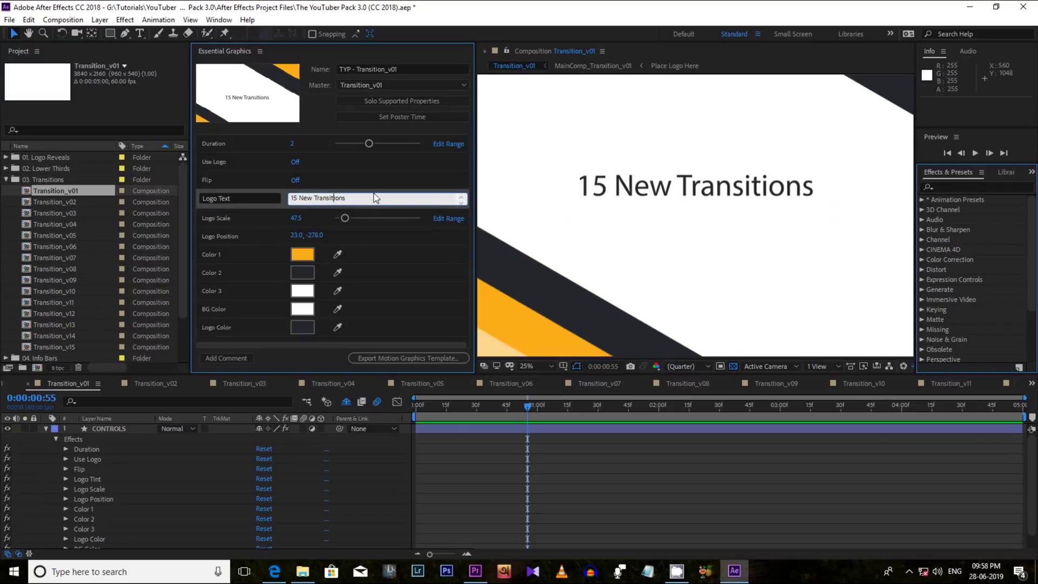
type("My New Text")
key("Return")
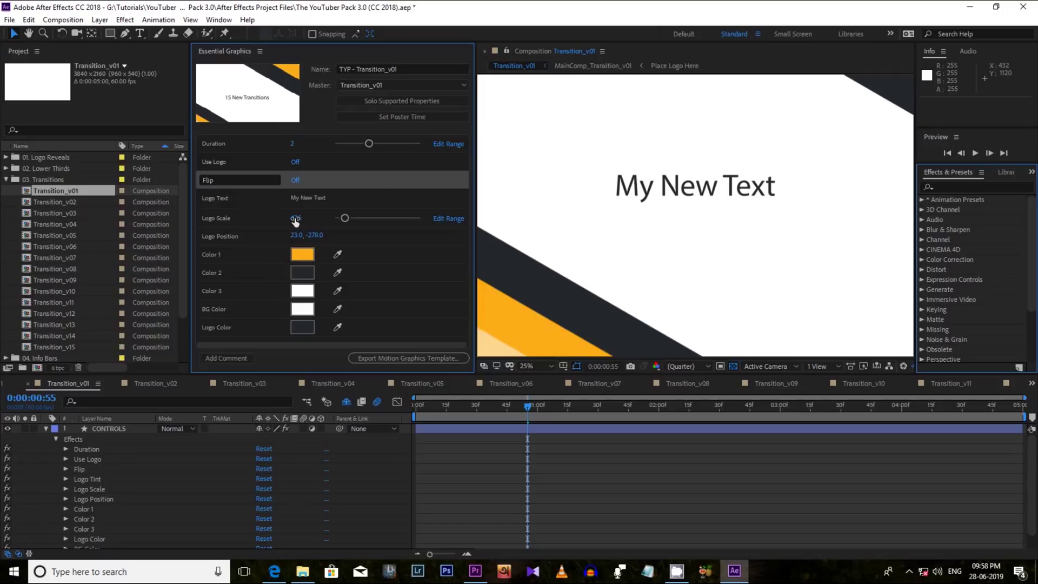
left_click_drag(343, 219, 345, 219)
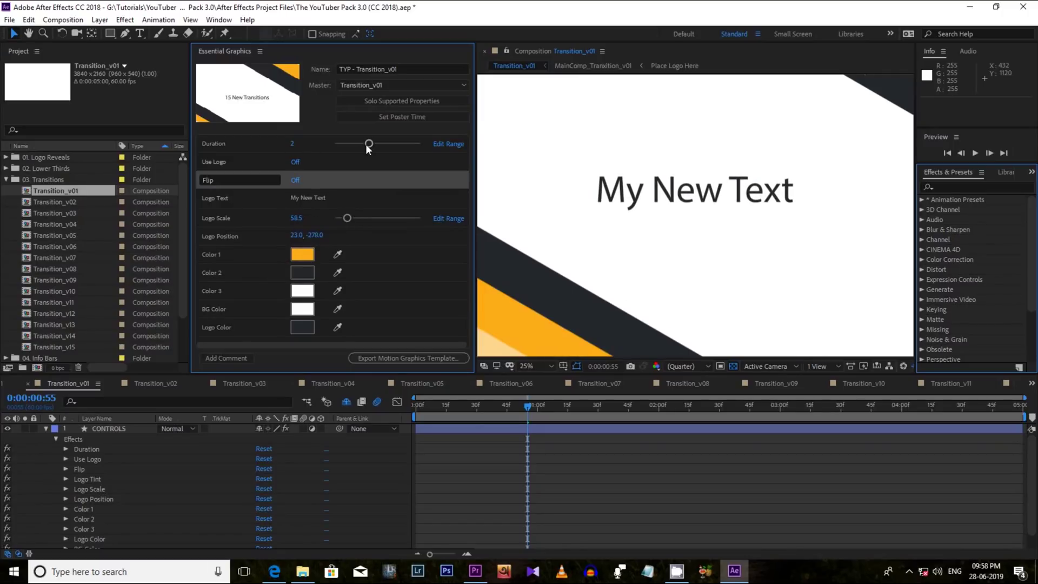
left_click_drag(368, 144, 357, 155)
Step: Set Transition_v01's Color 1 to pink and Color 2 to blue
left_click(303, 254)
left_click(365, 179)
left_click(450, 150)
left_click(303, 273)
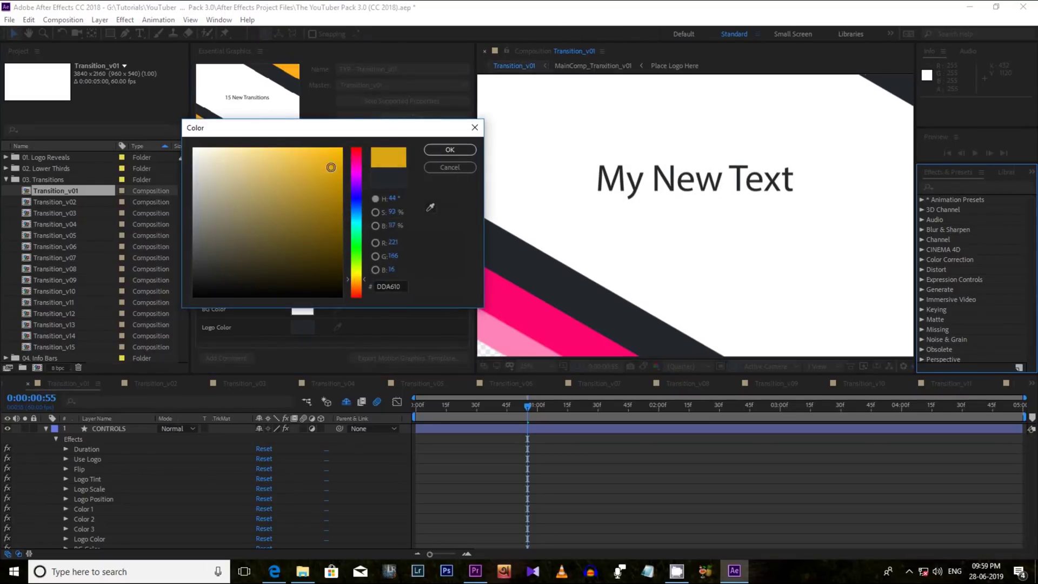
mouse_move(356, 217)
left_mouse_down()
mouse_move(357, 273)
mouse_move(356, 201)
left_mouse_up()
left_click(450, 149)
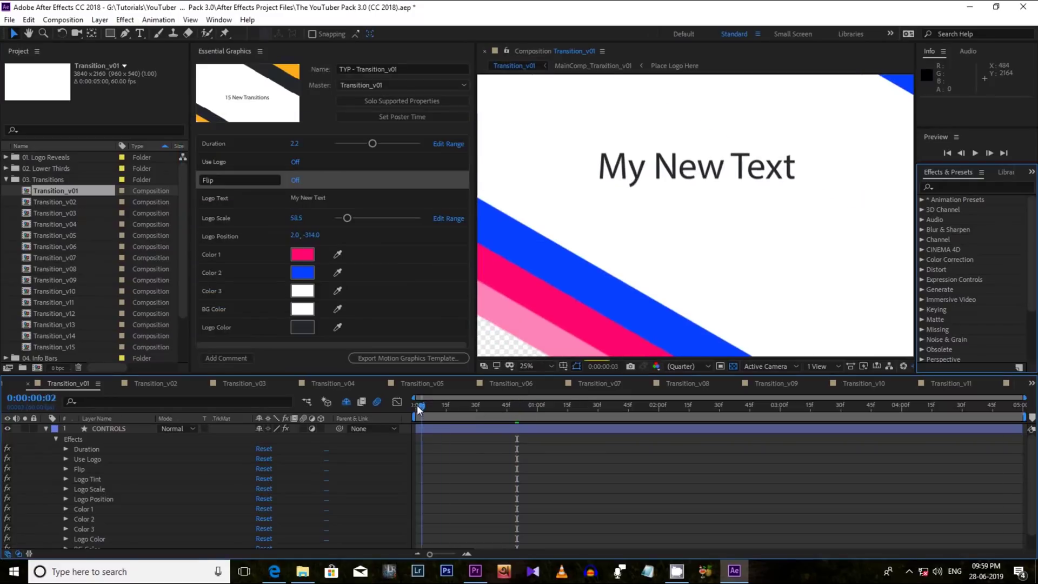
Step: Scrub and RAM-preview the customized transition with its pink and blue stripes
left_click_drag(417, 405, 704, 412)
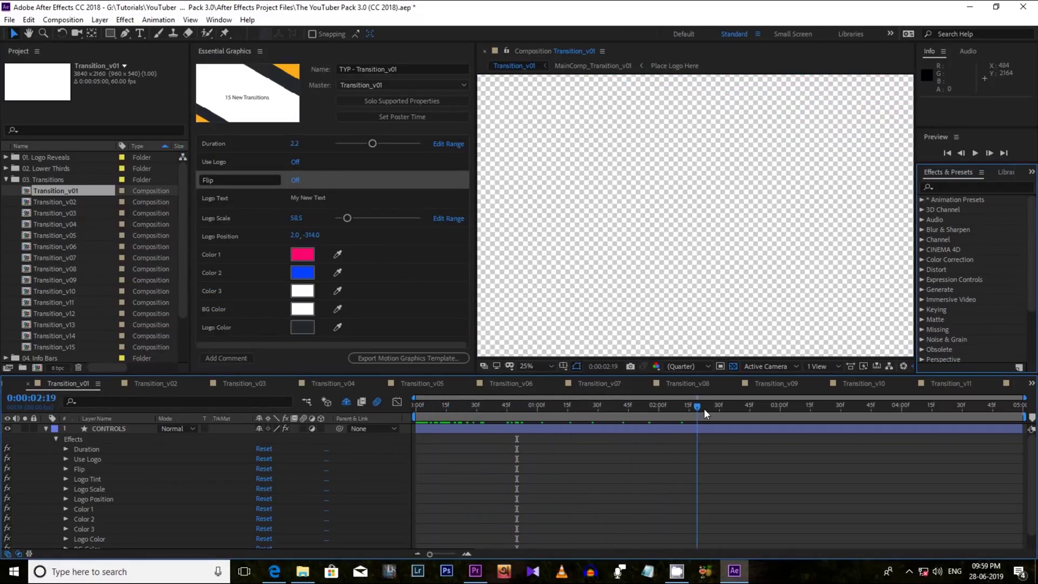
left_click_drag(551, 413, 414, 413)
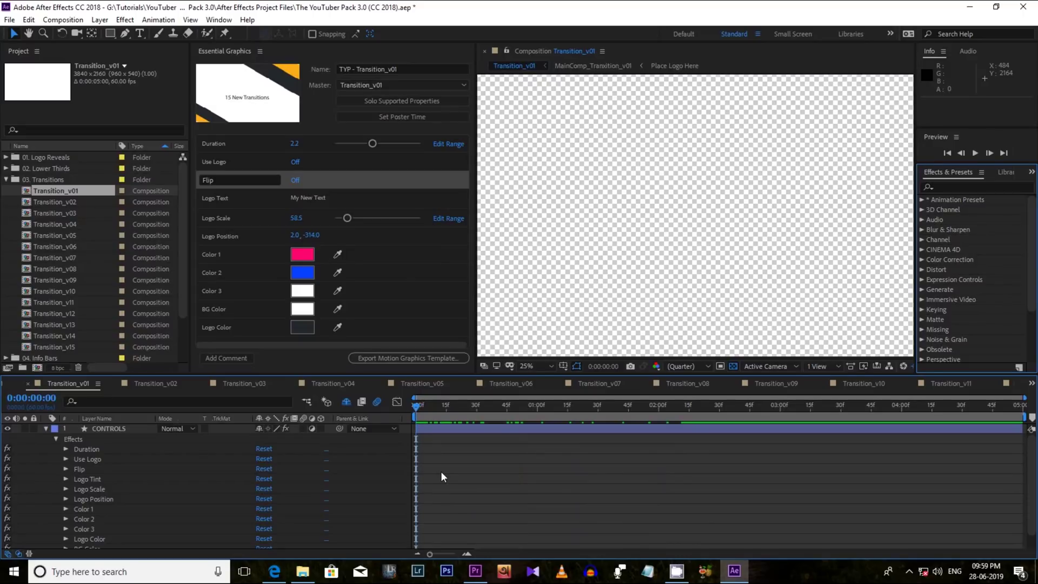
key("space")
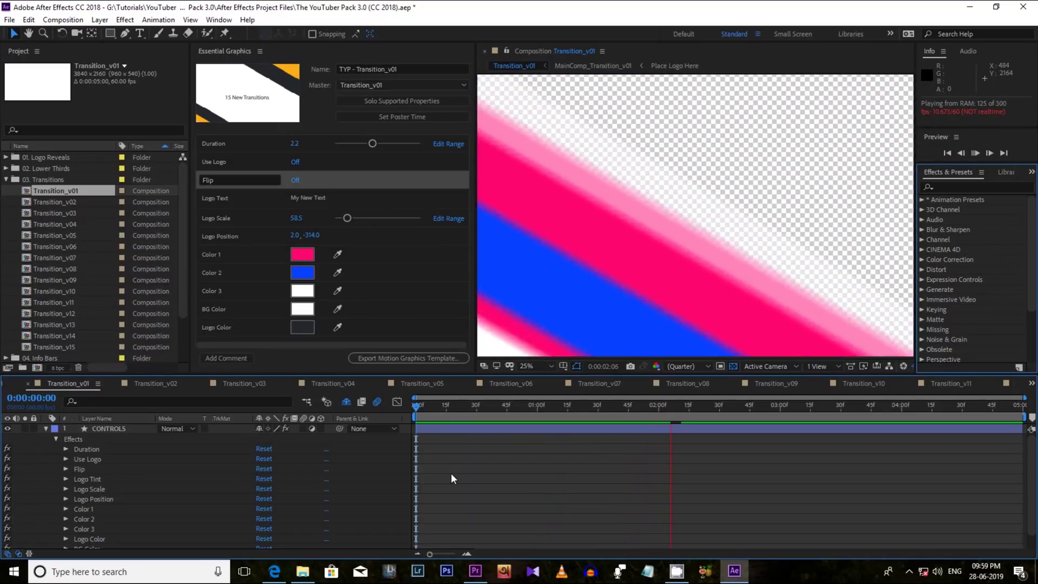
key("space")
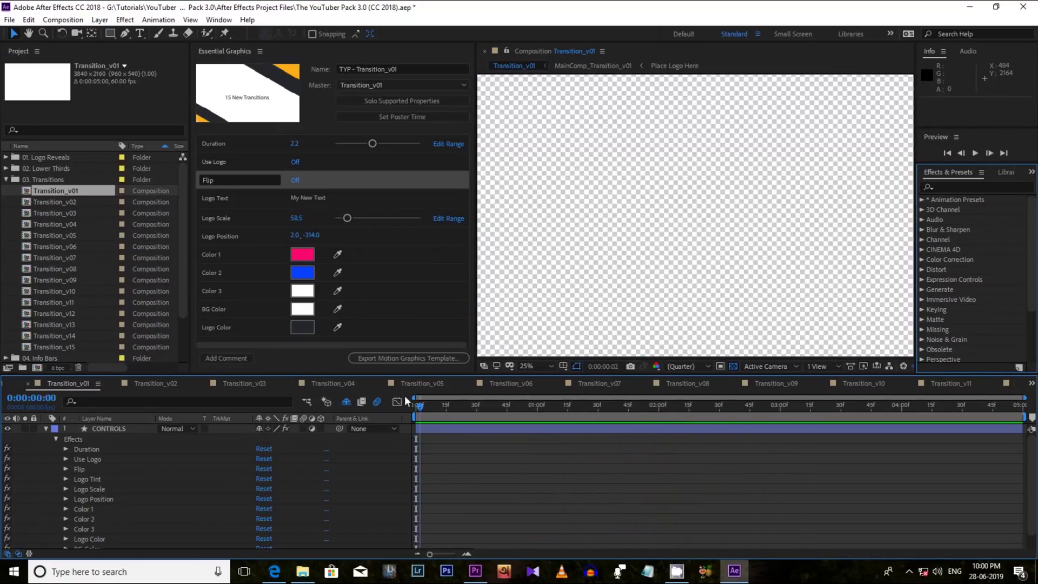
key("space")
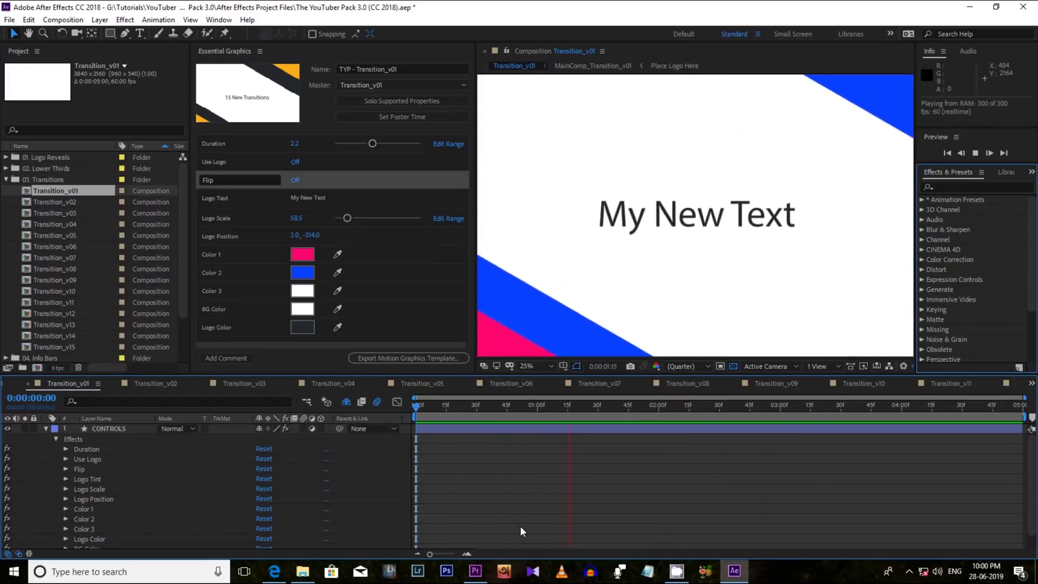
key("space")
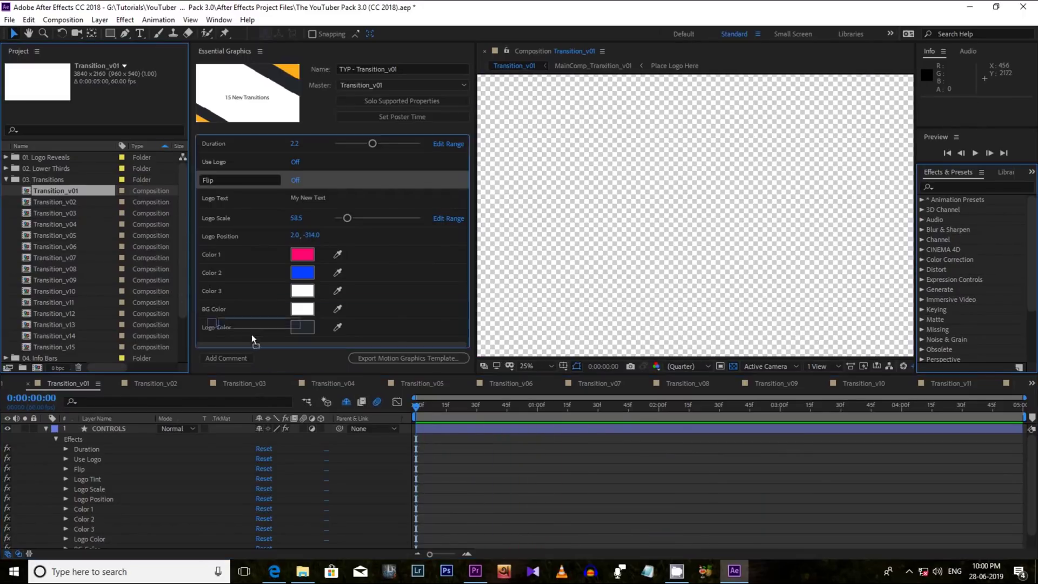
Step: Import Transition_v01 into the Premiere project and place it on V2 over the Bristol clip
left_click(476, 571)
left_click_drag(477, 573, 273, 511)
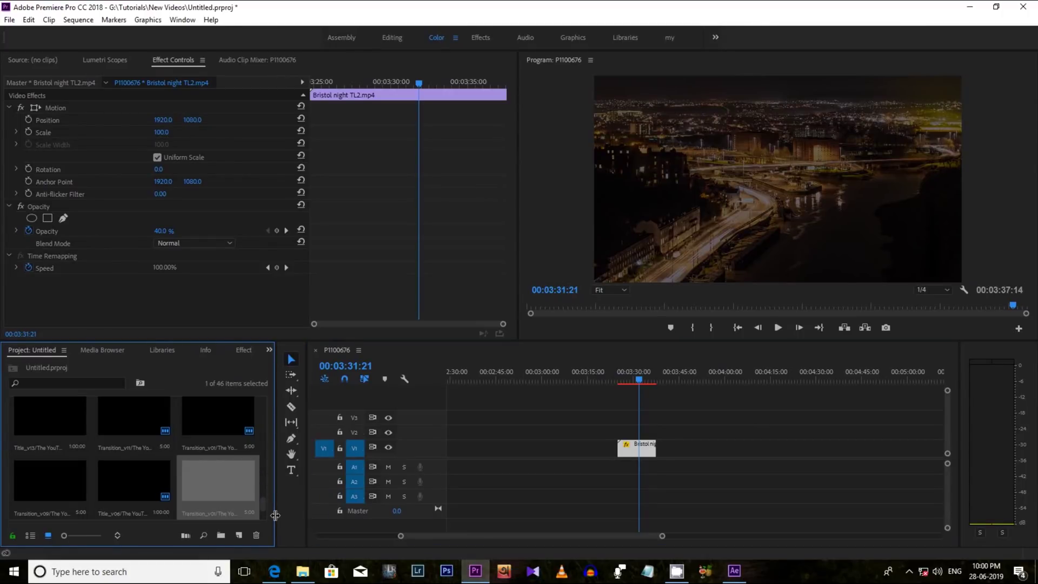
left_click_drag(214, 480, 649, 431)
left_click_drag(641, 381, 692, 381)
Step: Trim the Bristol night clip's end to the playhead and add field7.mov on V1 after it
key("=")
key("=")
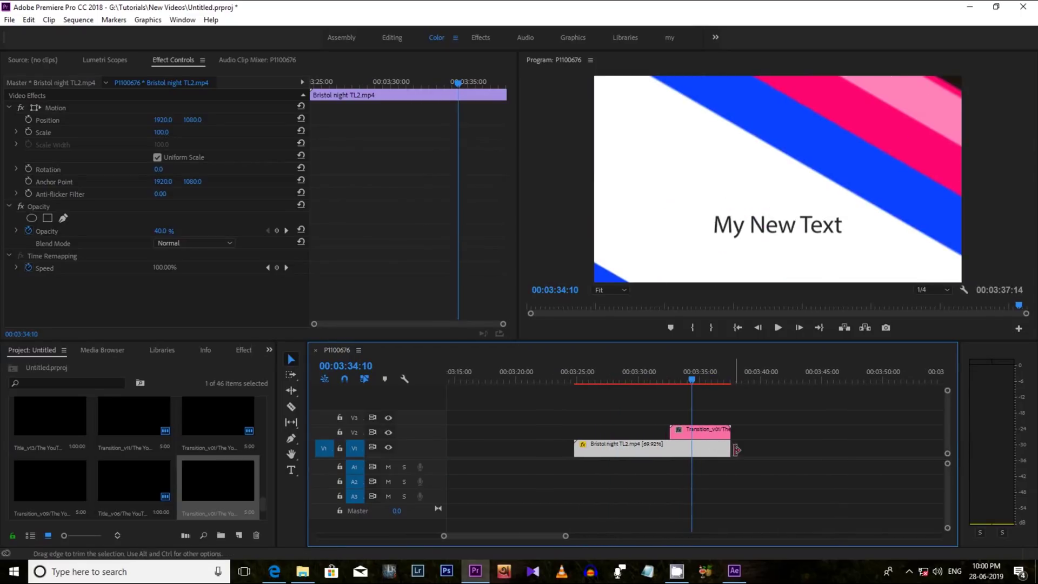
left_click_drag(729, 447, 691, 447)
scroll(272, 445, "up", 5)
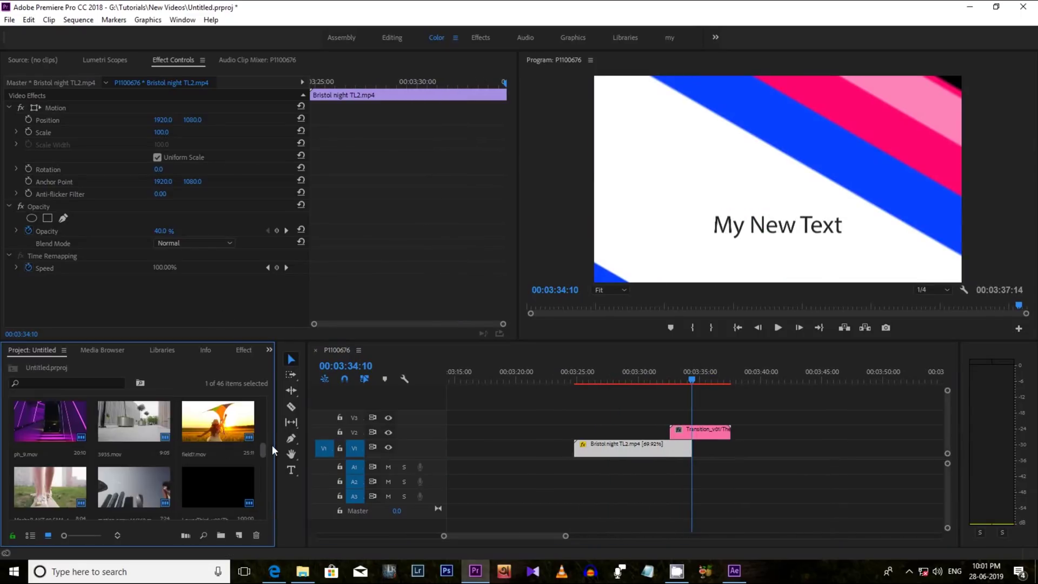
left_click_drag(221, 422, 698, 450)
right_click(675, 449)
left_click(764, 422)
Step: Play the sequence through the transition, then reopen the V2 transition clip in After Effects
mouse_move(658, 373)
left_mouse_down()
mouse_move(699, 379)
mouse_move(641, 379)
left_mouse_up()
left_click(715, 335)
key("space")
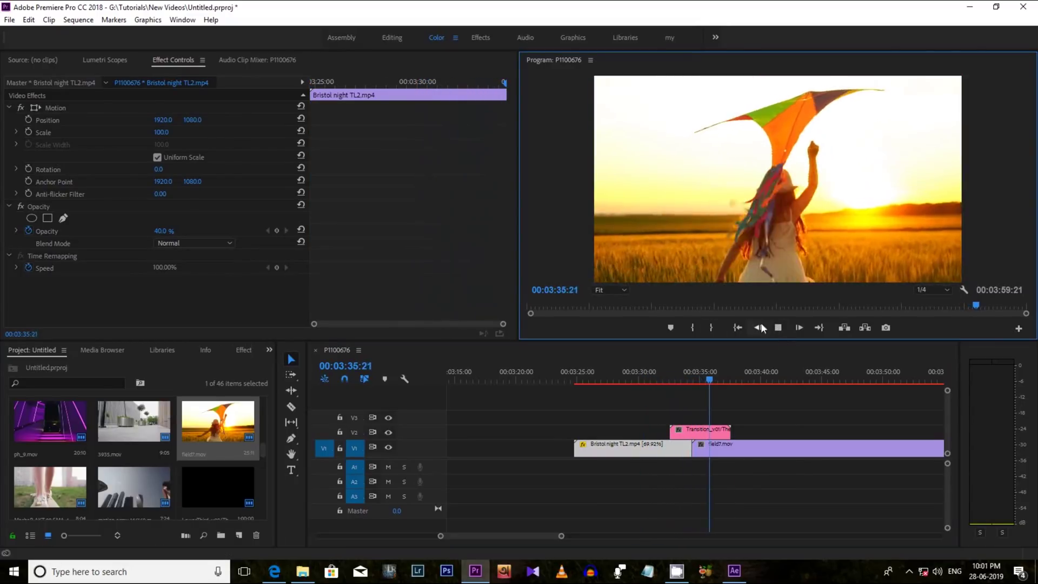
key("space")
mouse_move(673, 375)
left_mouse_down()
mouse_move(702, 372)
mouse_move(676, 373)
left_mouse_up()
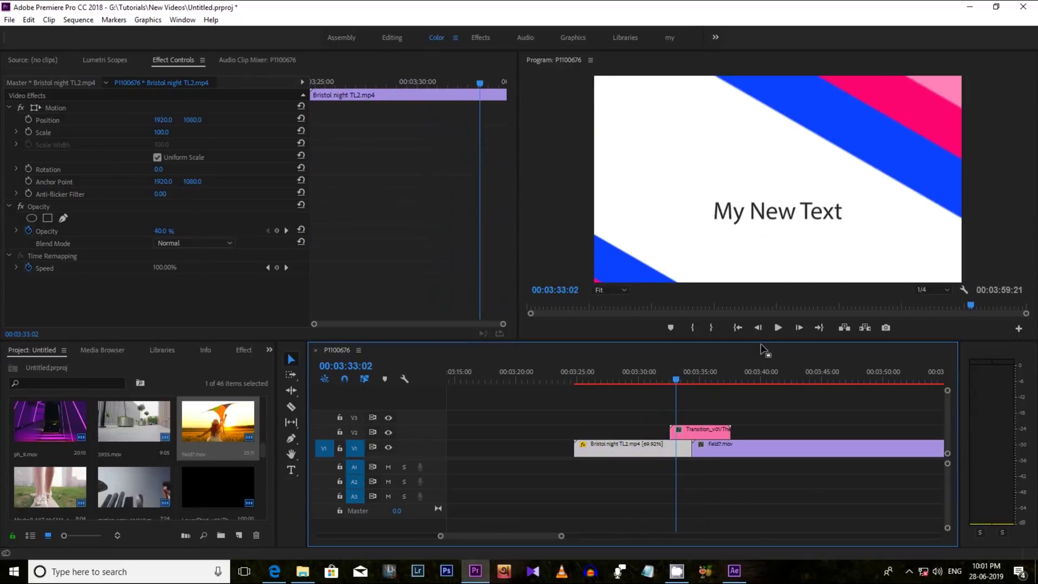
left_click(777, 328)
left_click(685, 433)
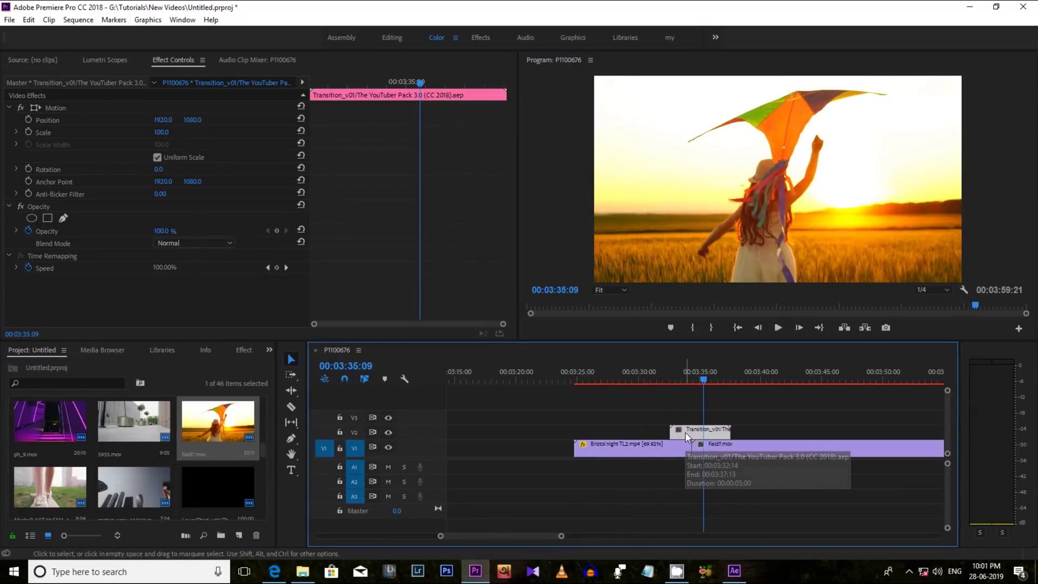
double_click(685, 432)
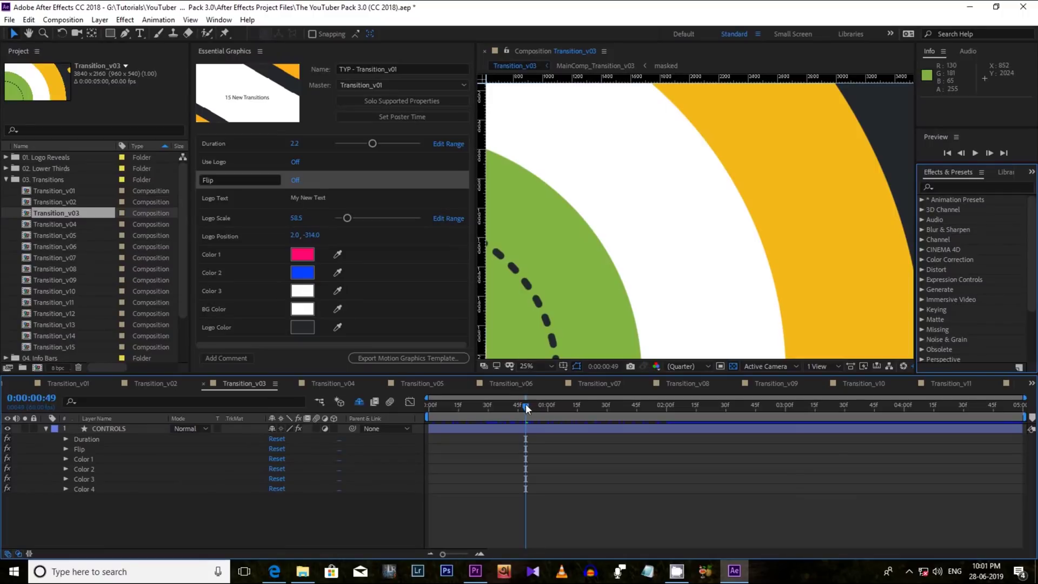
Step: Set Transition_v03's Color 1 to blue and Color 4 to red, then scrub to review
left_click_drag(526, 404, 486, 406)
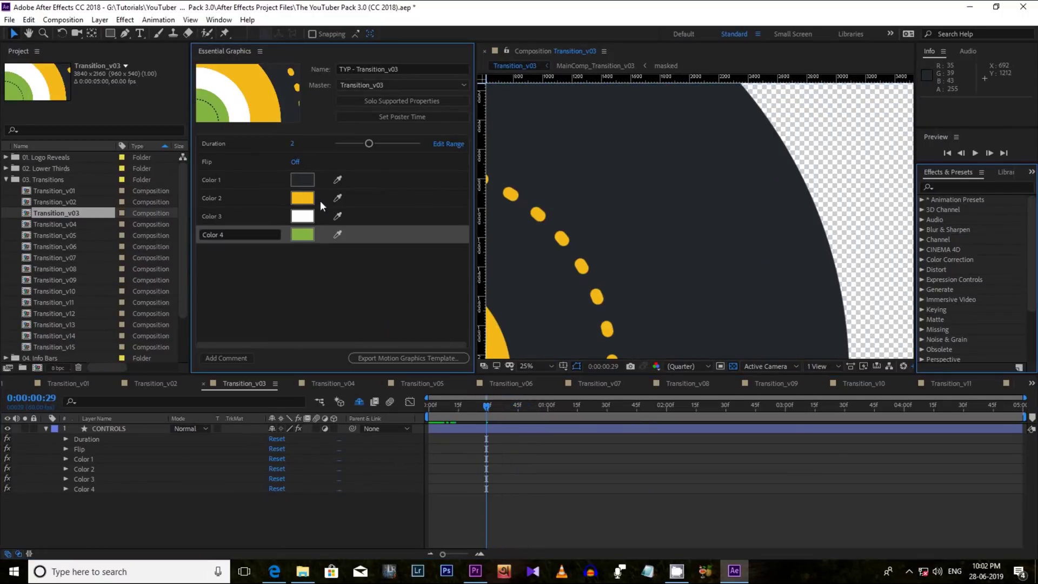
left_click(305, 181)
left_click(447, 151)
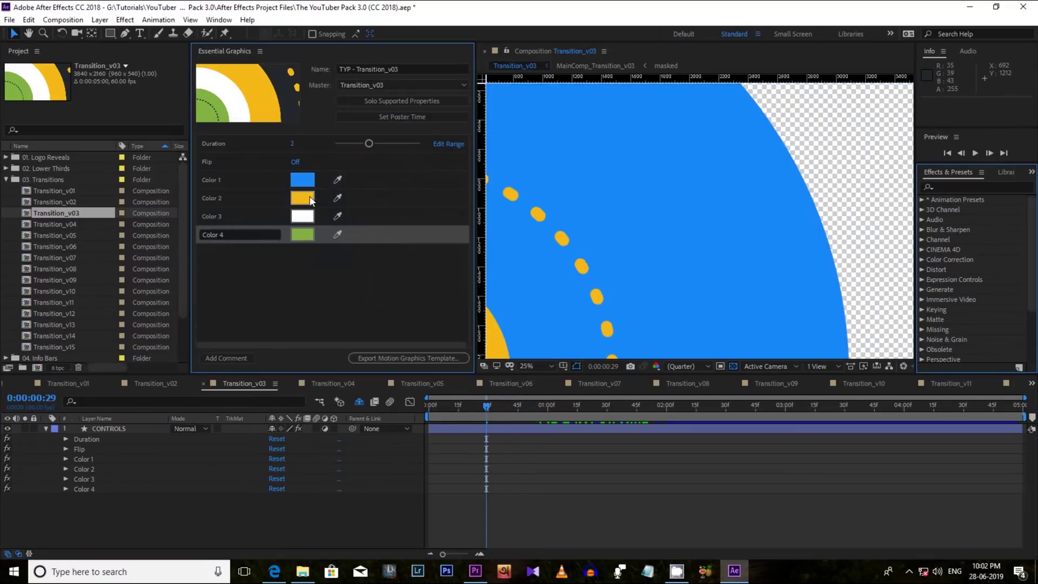
left_click(303, 233)
left_click(356, 150)
left_click(446, 150)
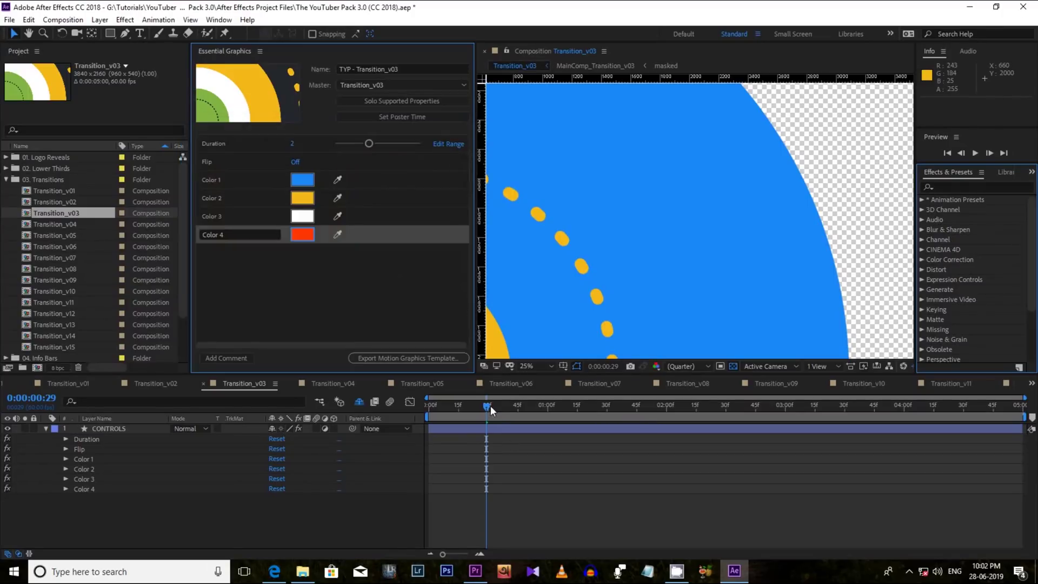
left_click_drag(491, 411, 447, 414)
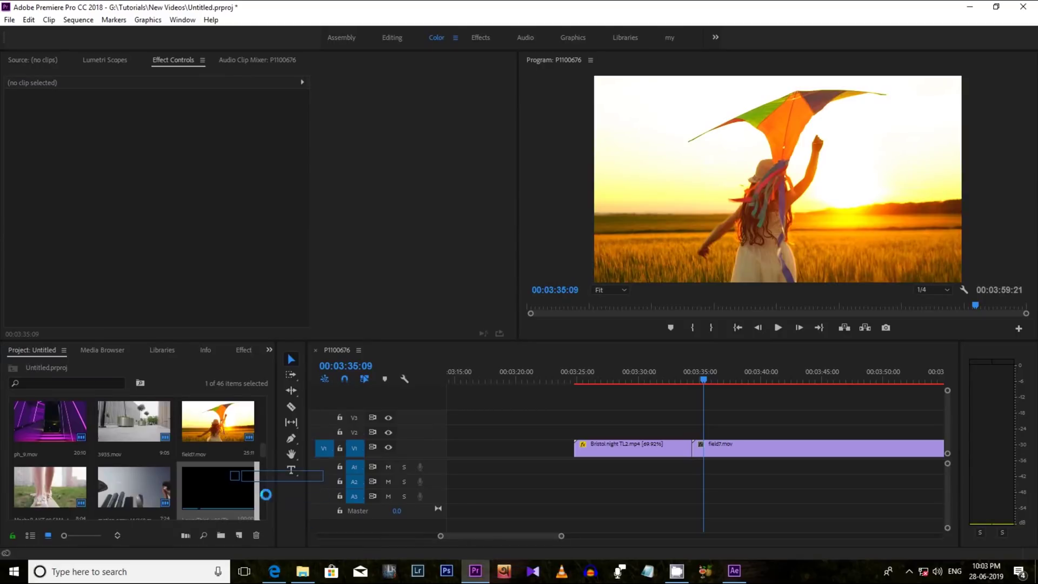
Step: In Premiere, replace field7.mov on V1 with ph_9.mov after the Bristol night clip
left_click(235, 479)
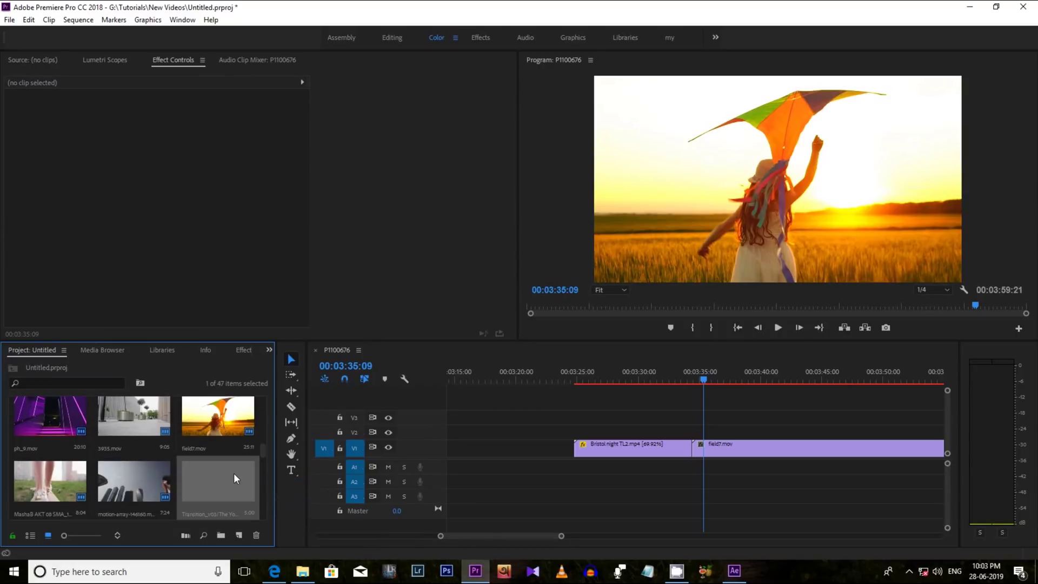
key("ctrl+z")
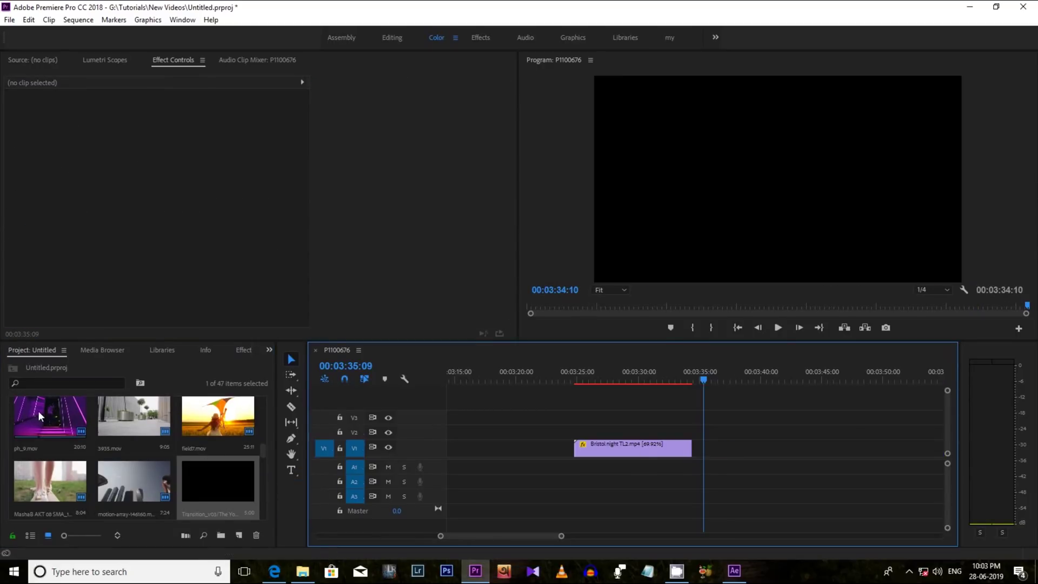
left_click_drag(39, 416, 719, 447)
right_click(719, 447)
left_click(329, 406)
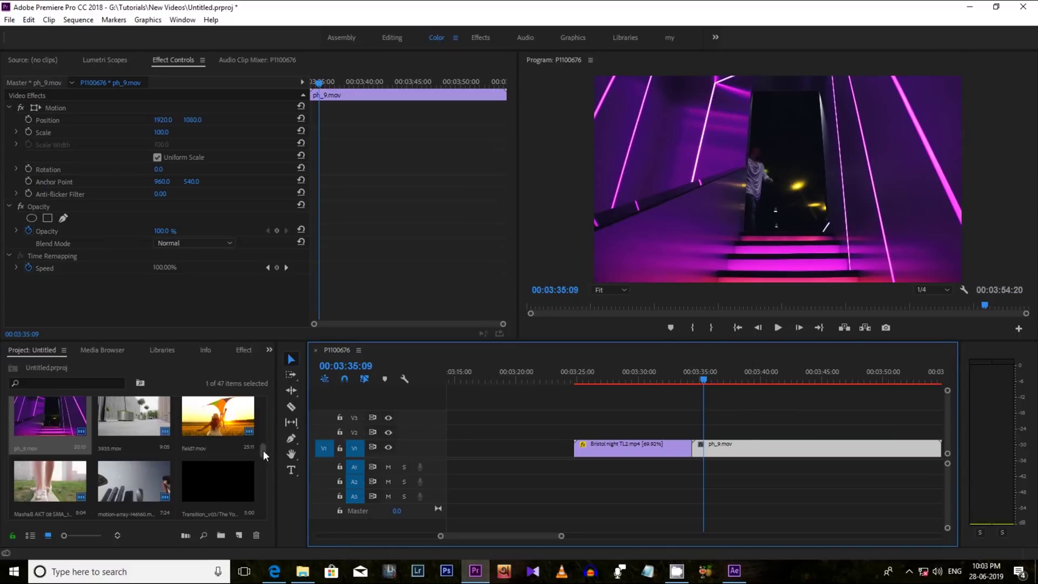
left_click_drag(263, 450, 679, 430)
scroll(217, 492, "down", 3)
Step: Place Transition_v03 on V2 over the cut, nudge ph_9.mov under it, and play it back
left_click_drag(664, 367, 682, 378)
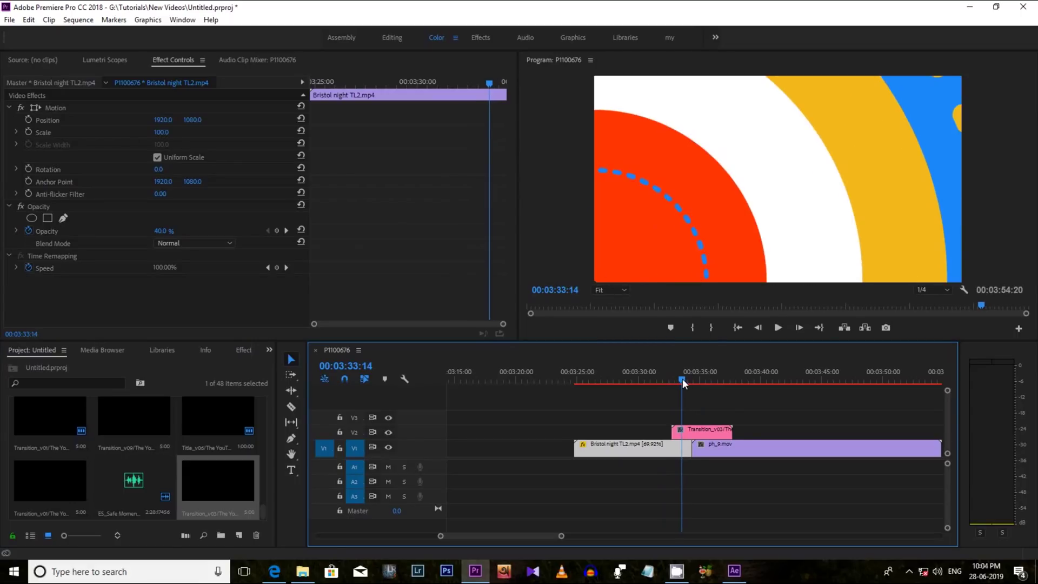
left_click_drag(732, 448, 722, 451)
left_click(777, 328)
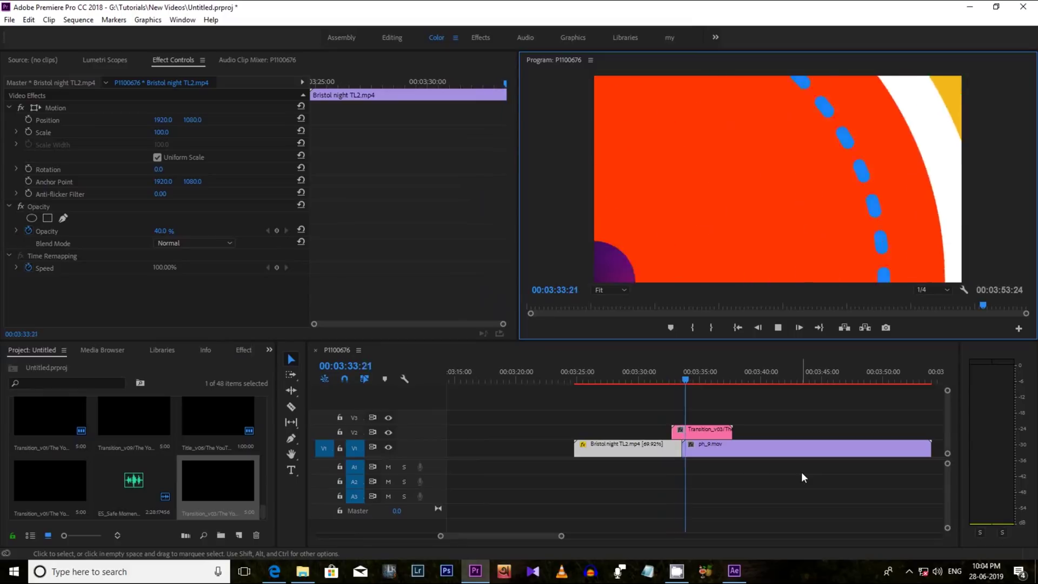
left_click(663, 368)
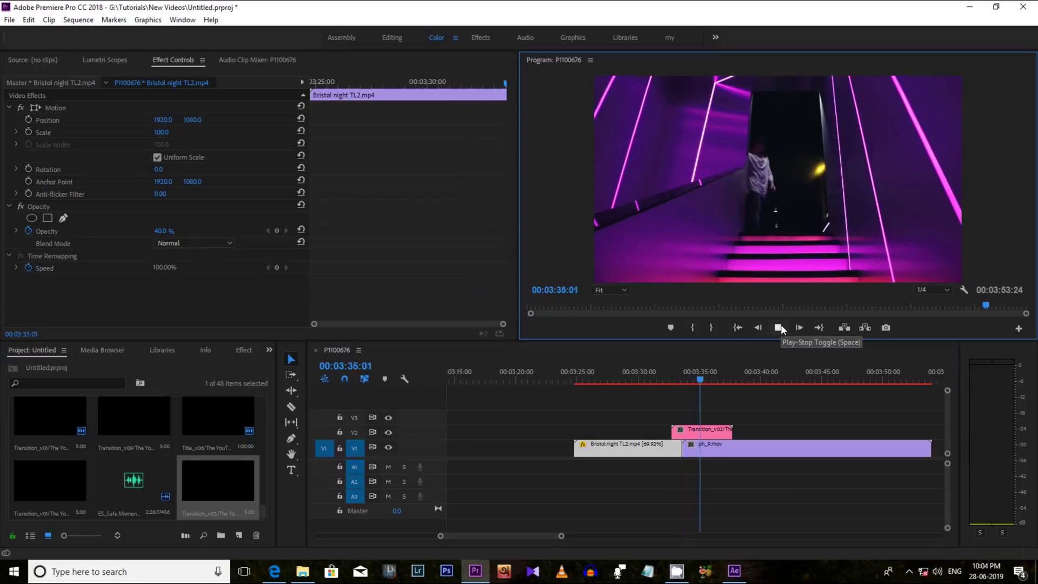
left_click(689, 447)
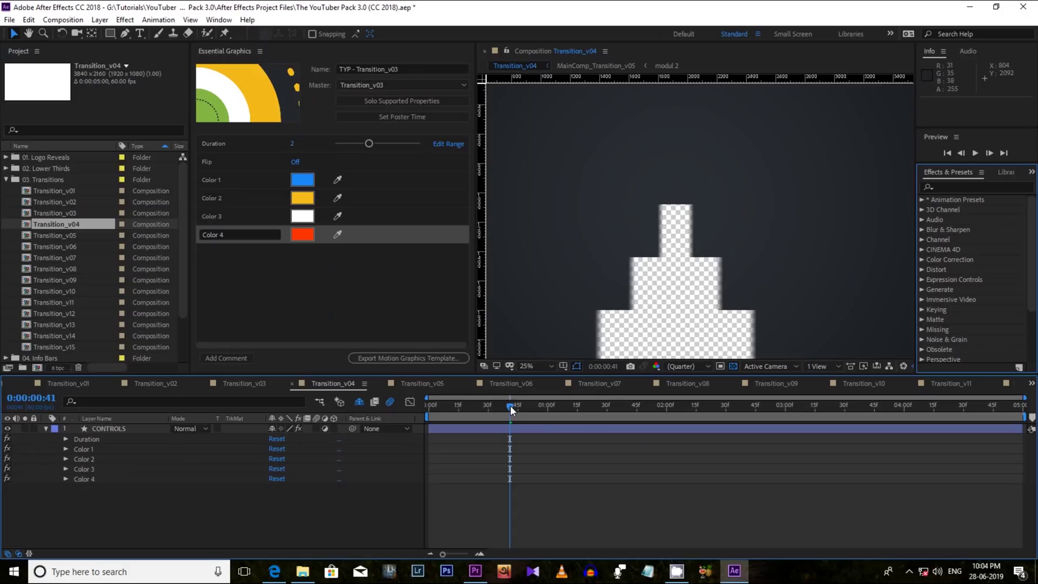
left_click_drag(510, 405, 643, 413)
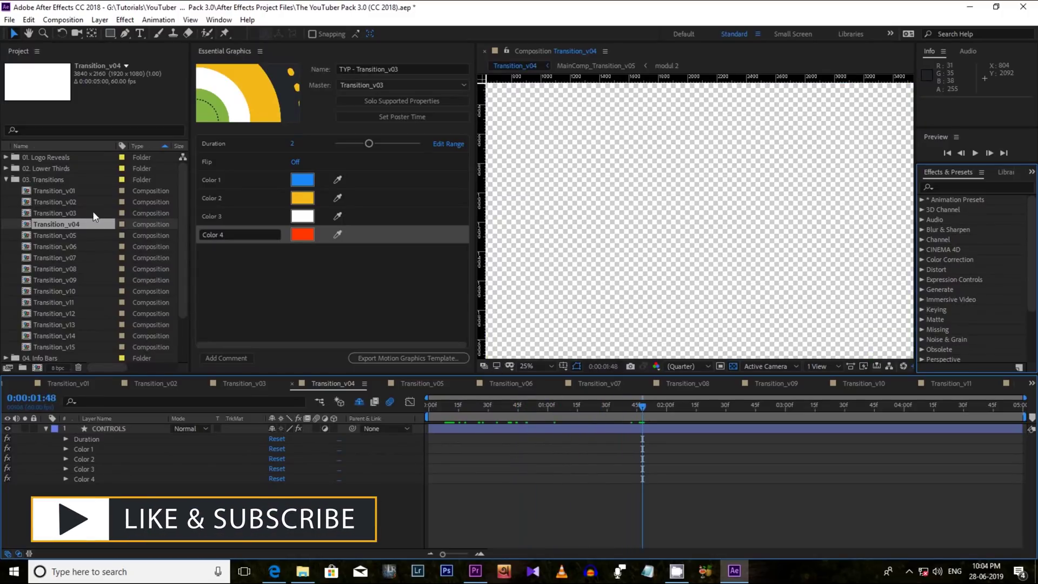
Step: Open Transition_v05, v06 and v07, then preview Transition_v07 from frame 0
left_click(63, 200)
double_click(68, 237)
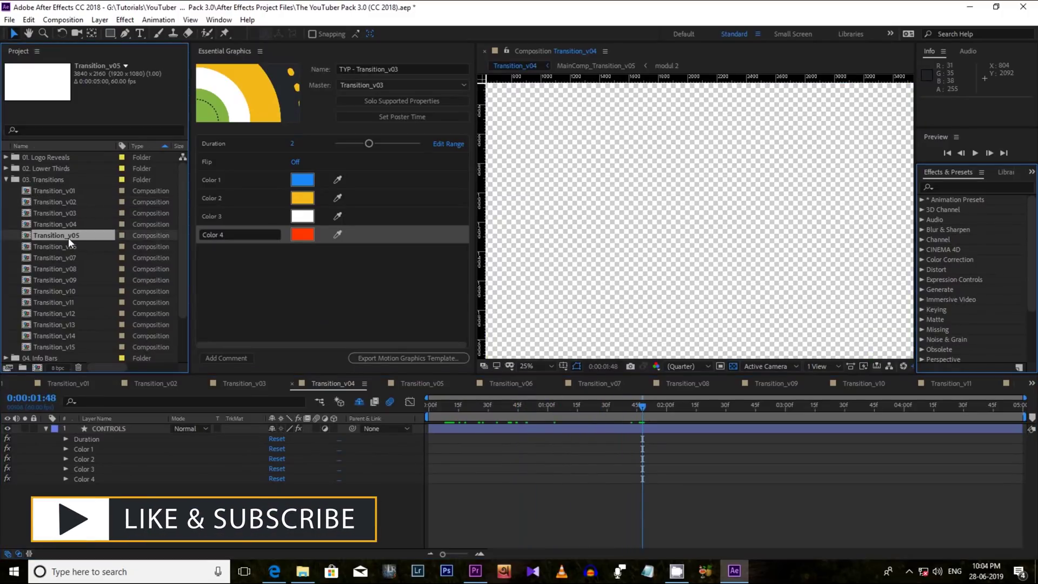
left_click(69, 246)
double_click(68, 246)
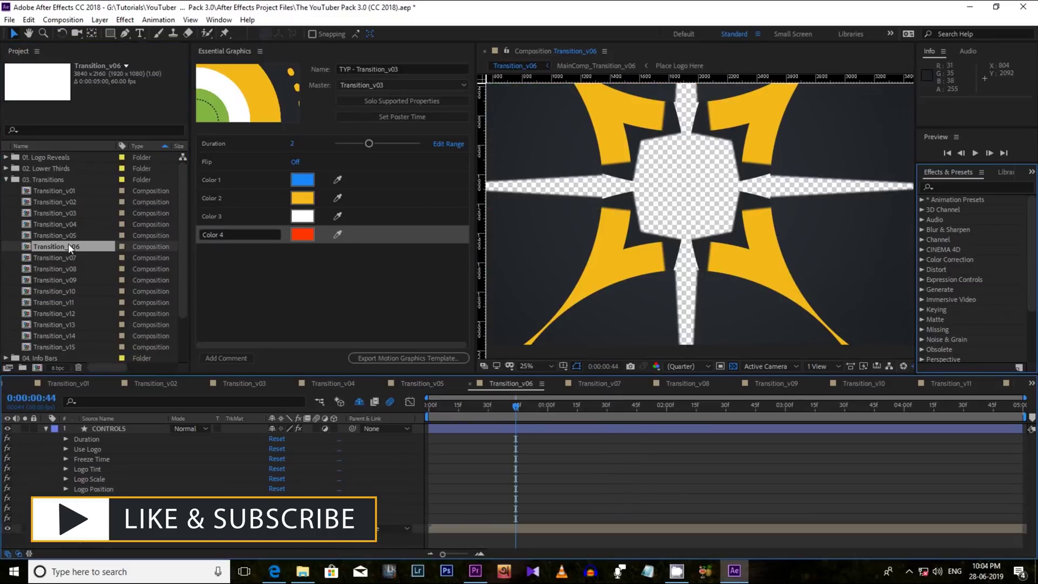
double_click(69, 260)
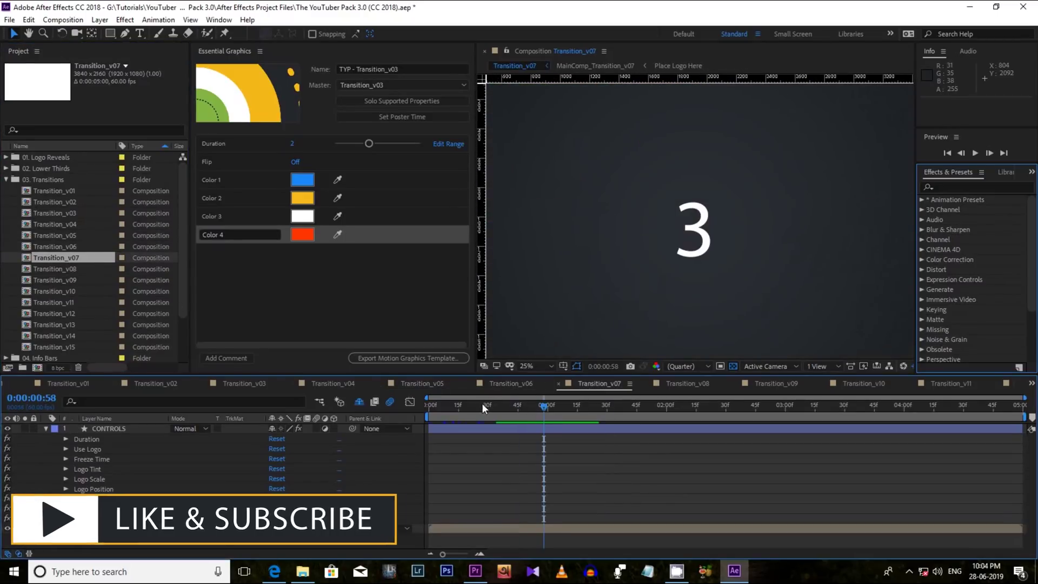
left_click(436, 404)
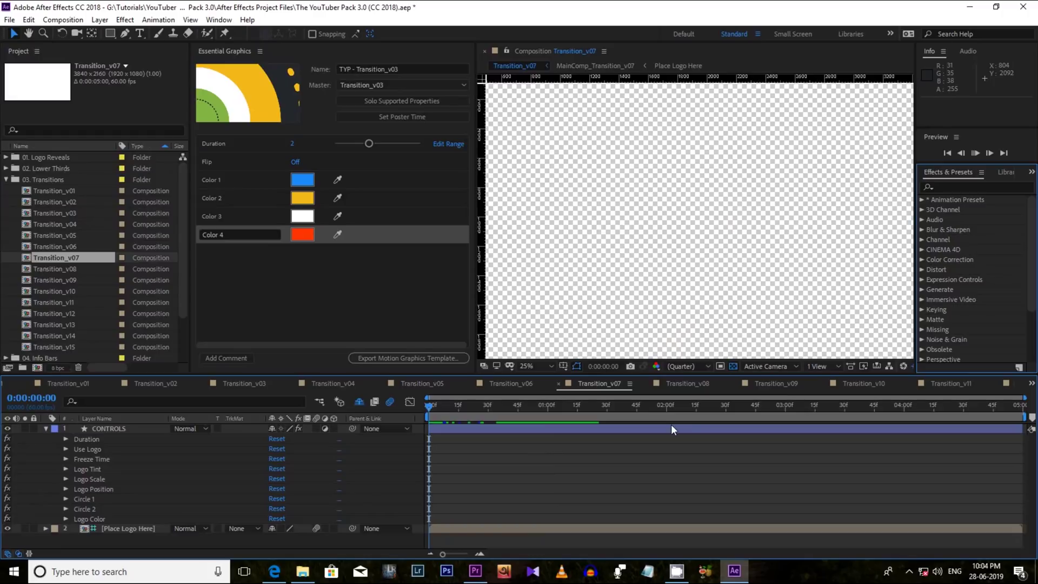
key("space")
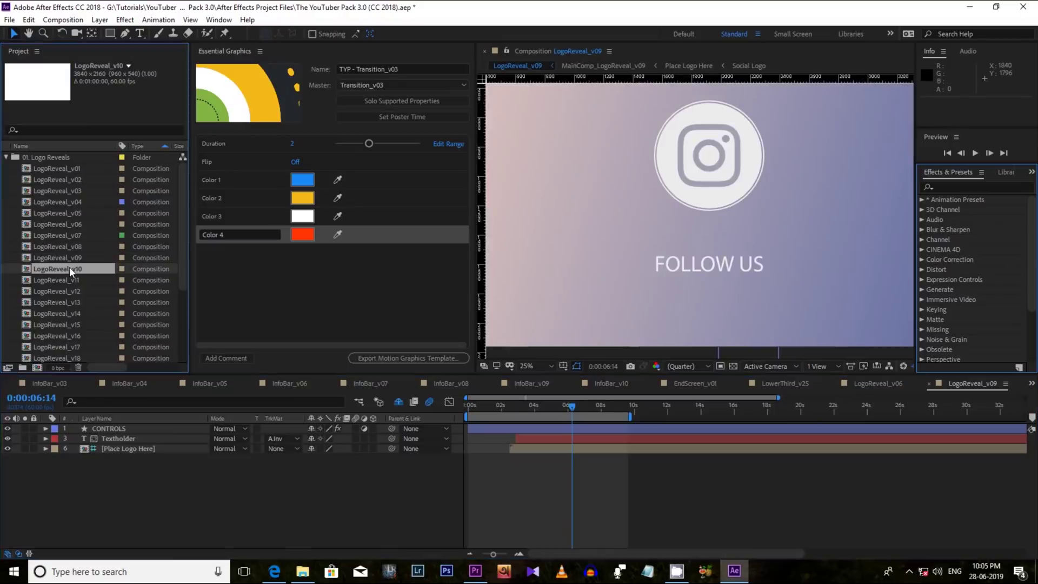
Step: Open the LogoReveal_v10 through LogoReveal_v16 compositions in turn
double_click(69, 269)
double_click(70, 280)
double_click(76, 292)
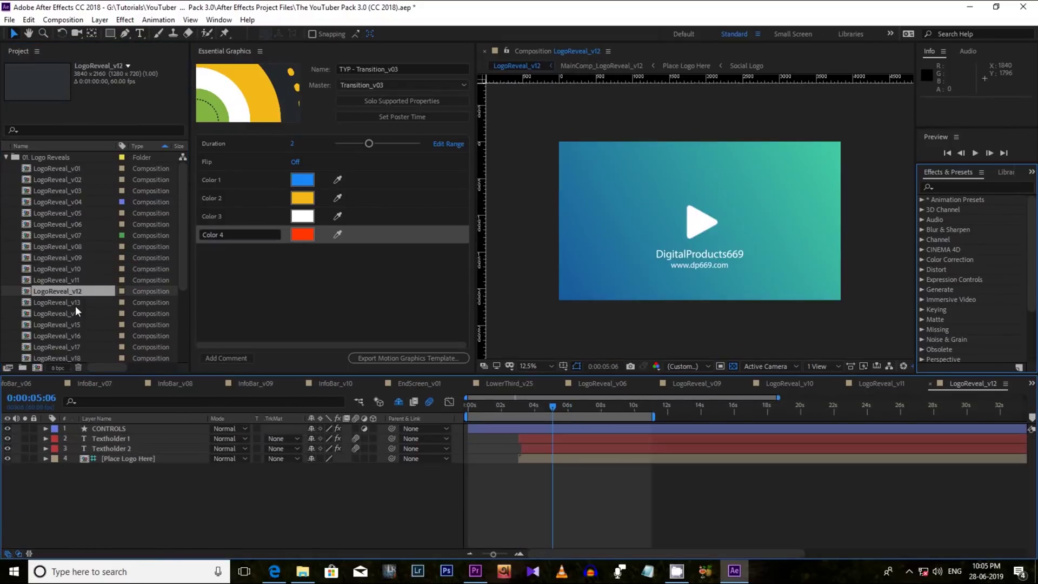
double_click(76, 305)
double_click(78, 312)
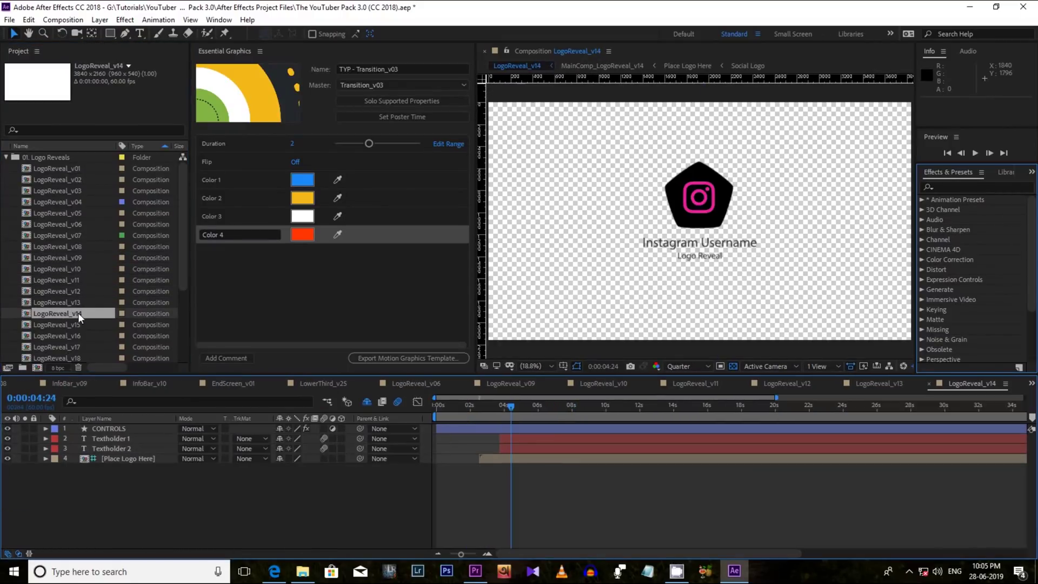
double_click(71, 323)
double_click(71, 335)
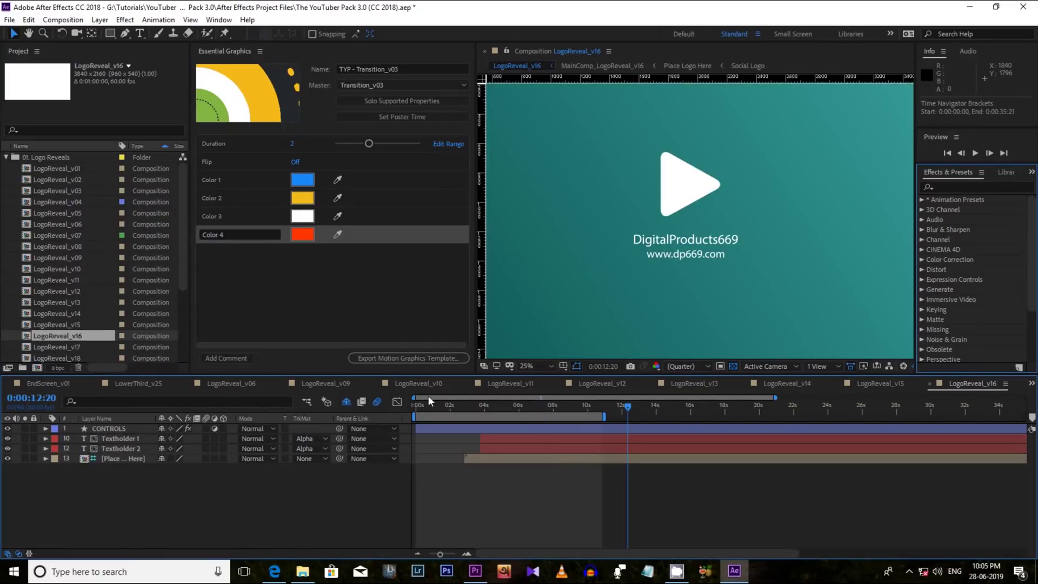
Step: Preview LogoReveal_v16's logo reveal from the start
key("space")
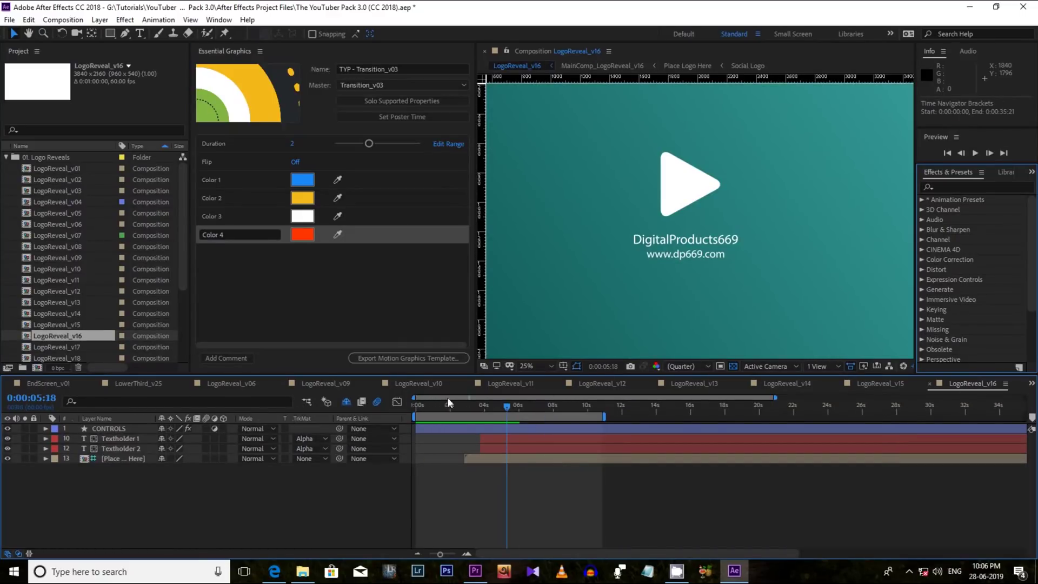
left_click_drag(508, 409, 411, 411)
key("space")
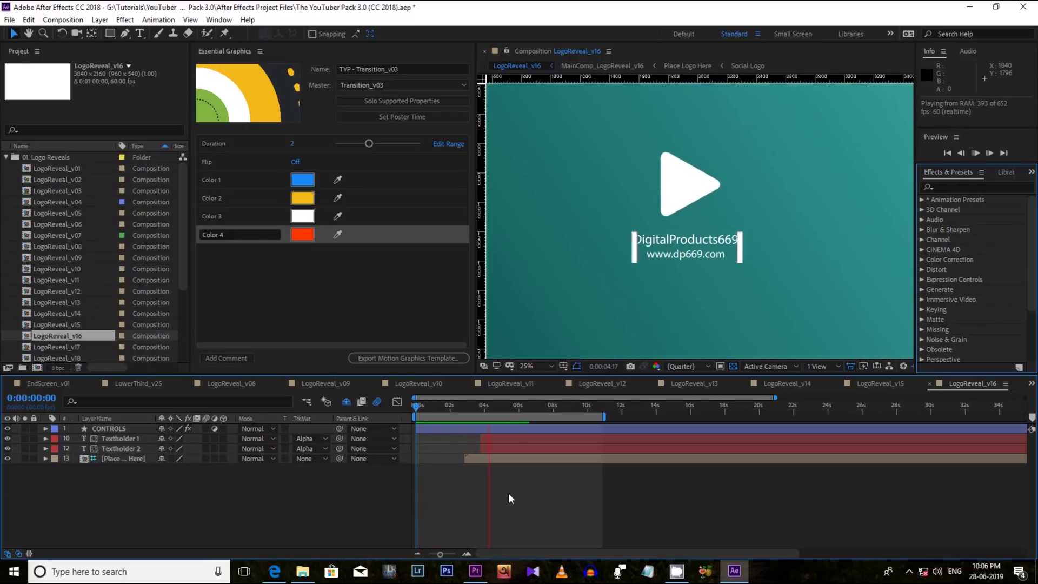
key("space")
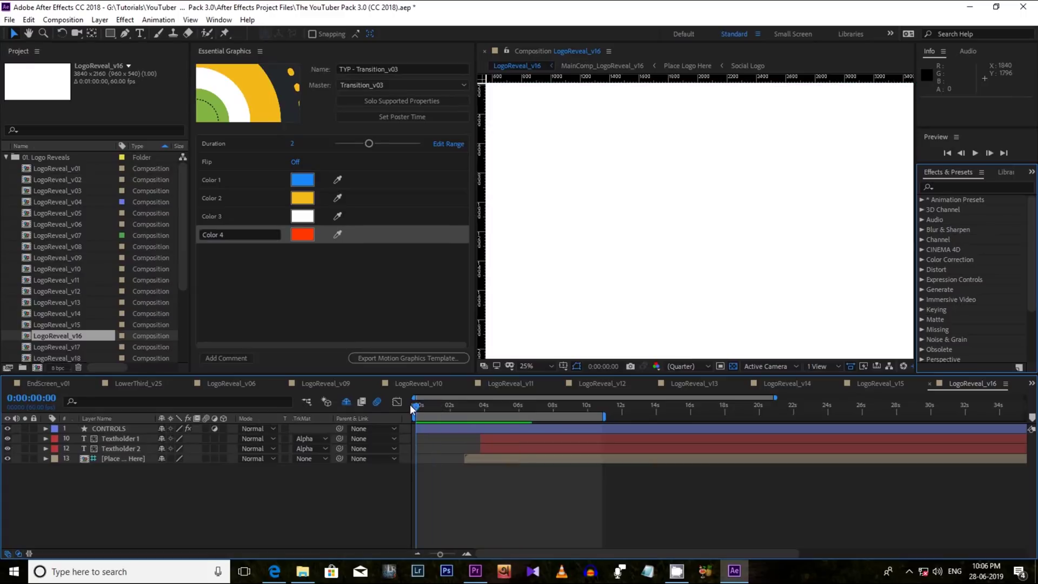
key("space")
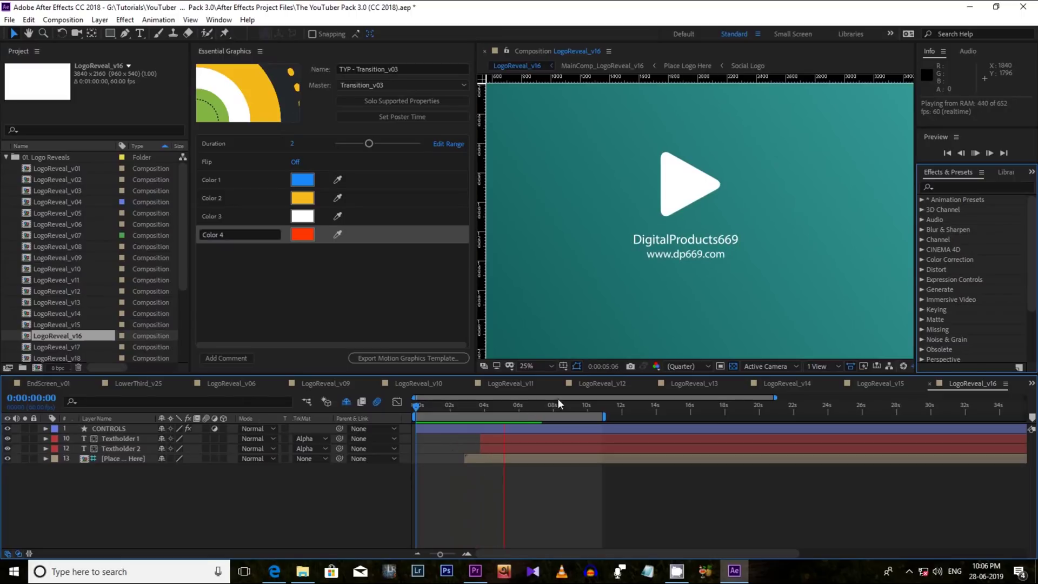
Step: Set the Essential Graphics master to LogoReveal_v16, cycle logos back to YouTube, and raise Scale Logo to 106.4
left_click(403, 84)
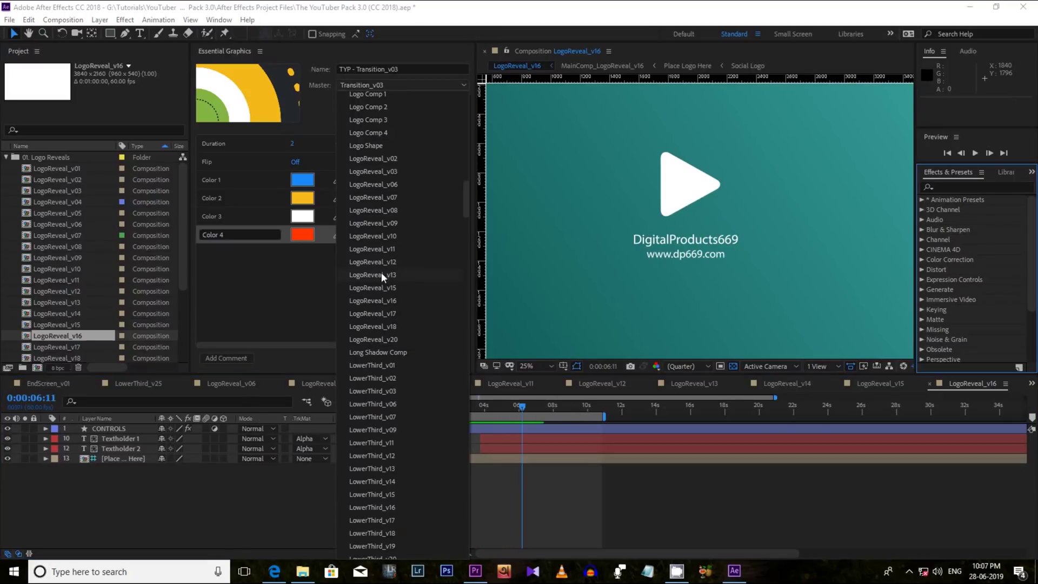
left_click(386, 301)
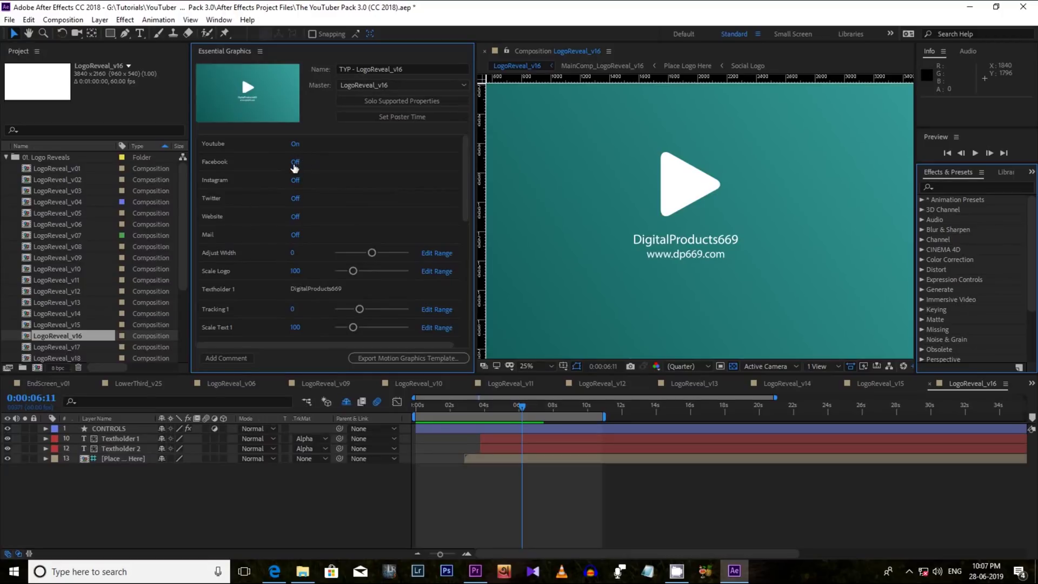
left_click(296, 164)
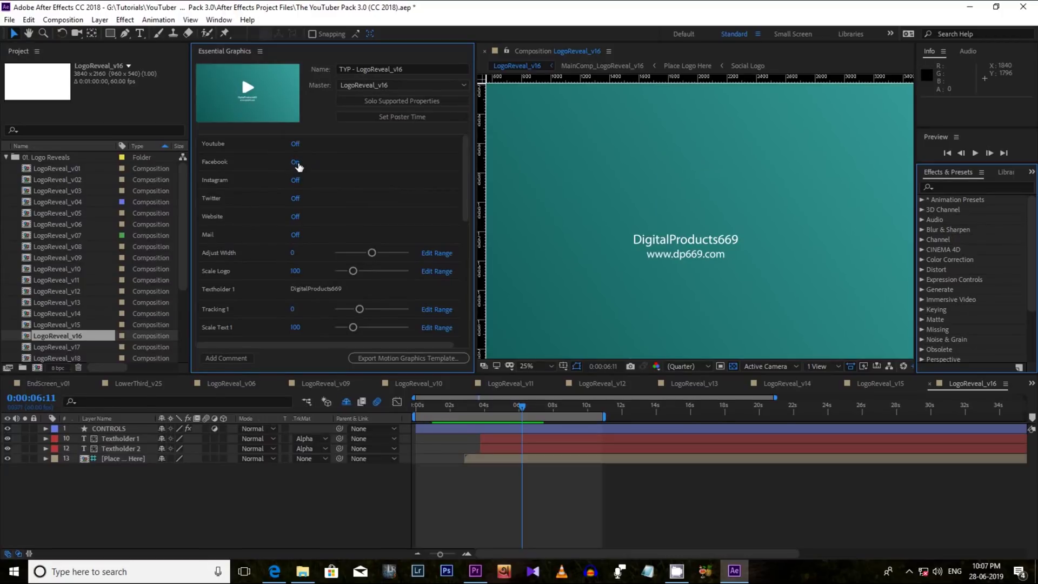
left_click(295, 180)
left_click(299, 198)
left_click(300, 200)
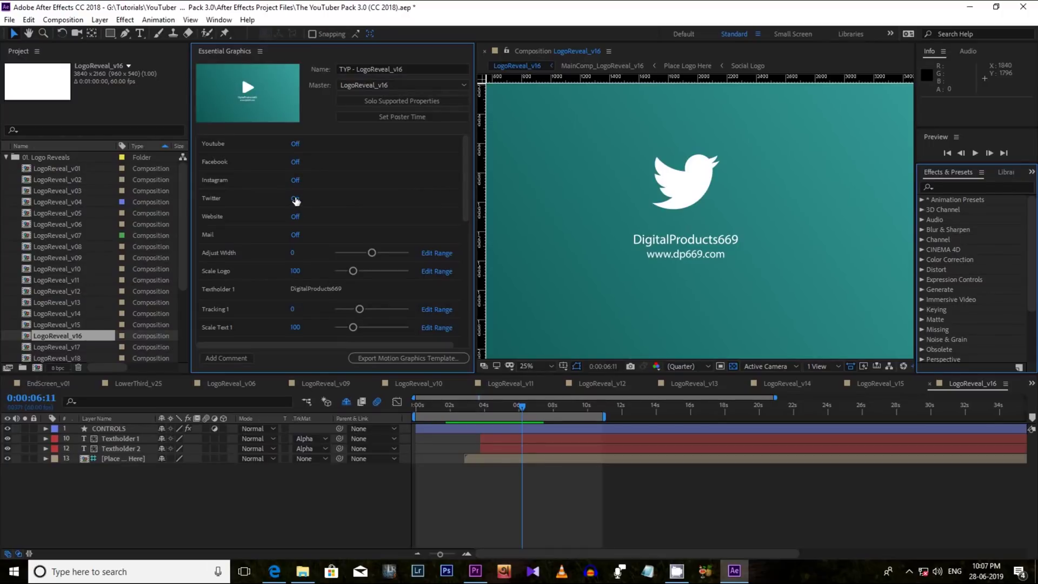
left_click(295, 145)
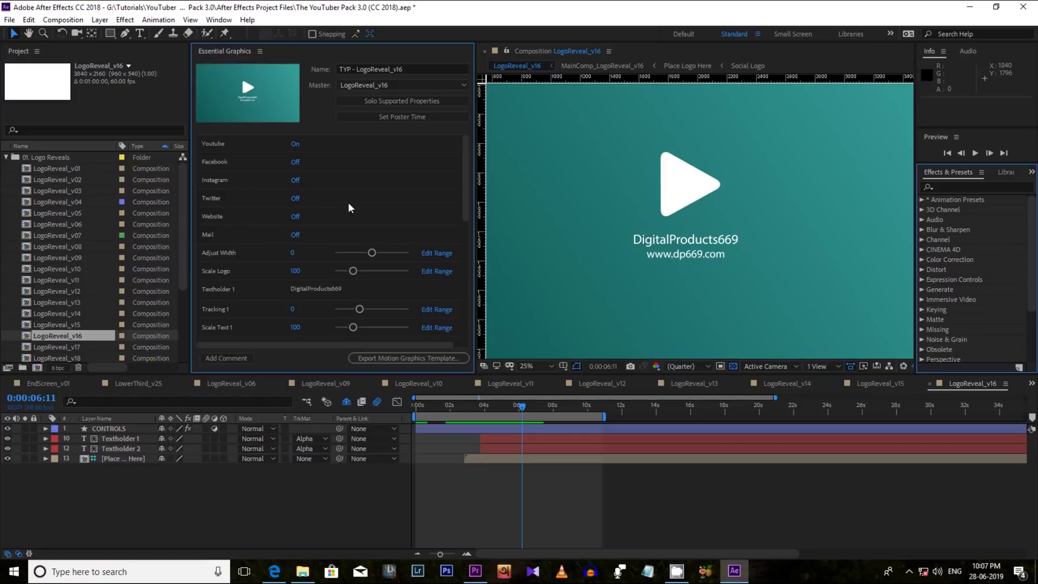
mouse_move(369, 276)
left_mouse_down()
mouse_move(378, 277)
mouse_move(356, 277)
left_mouse_up()
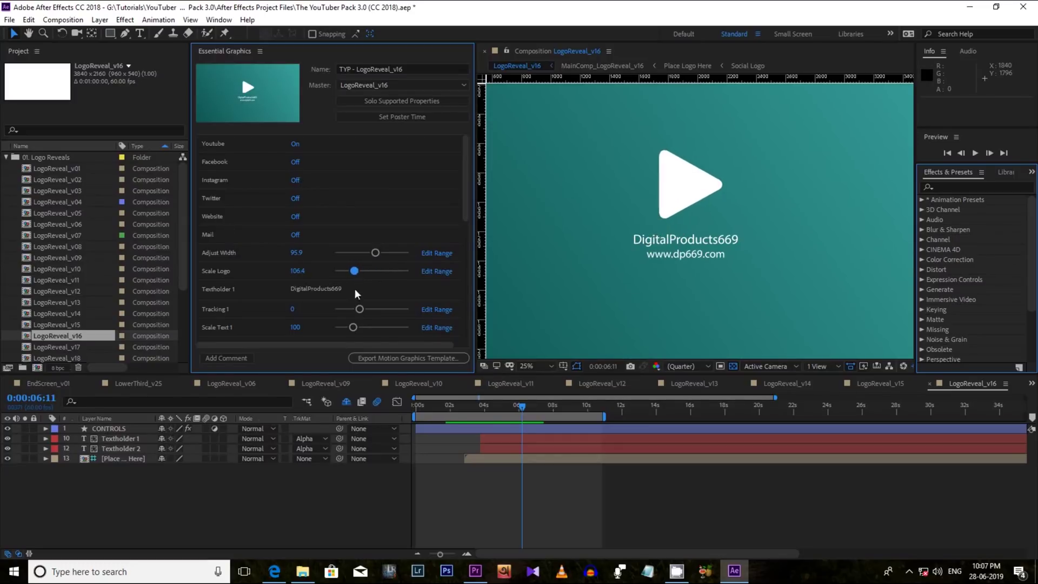
left_click(317, 290)
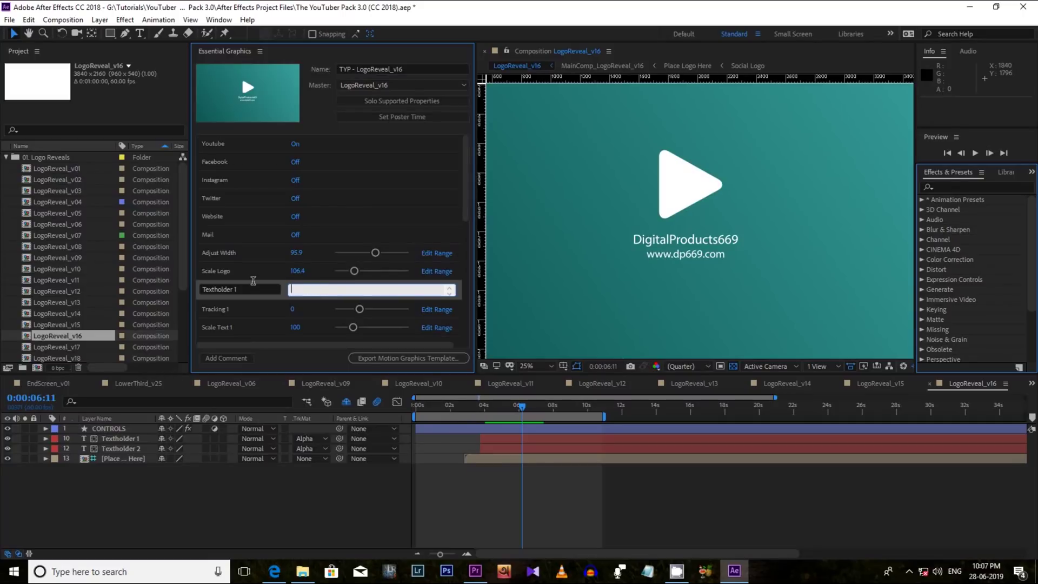
Step: Set Textholder 1 to 'Channel Name' and Textholder 2 to 'channel tag line'
type("Channel Name")
key("Return")
scroll(325, 259, "down", 2)
left_click(311, 227)
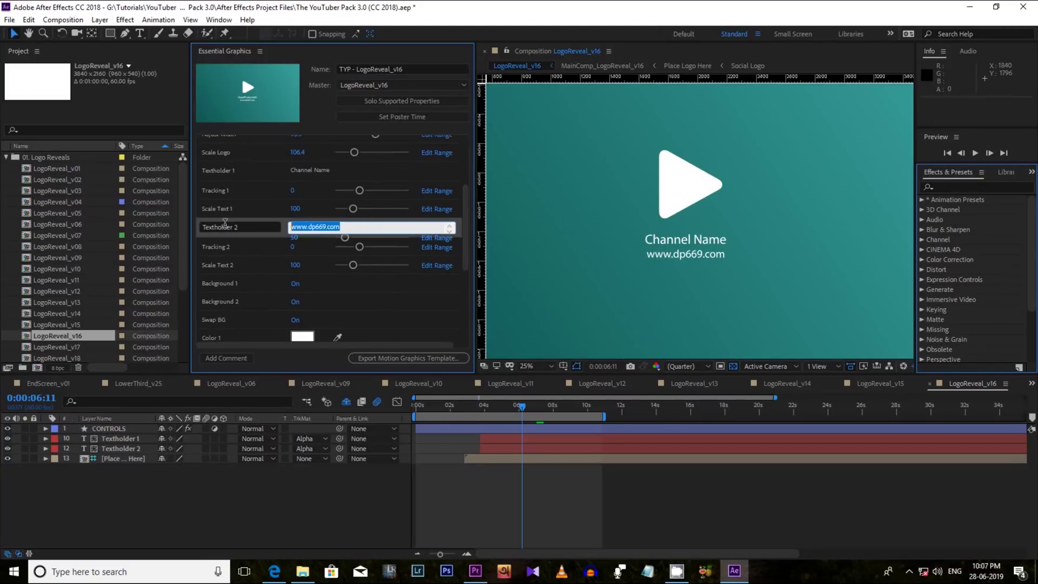
type("Your website url")
key("Return")
key("Return")
type("Channel slogun")
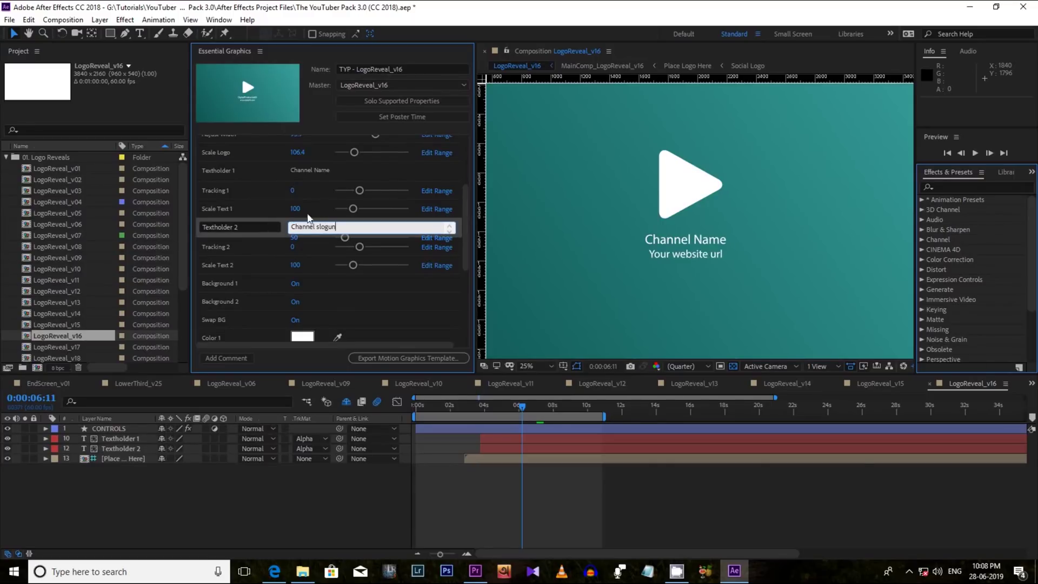
key("Return")
key("Return")
type("channel")
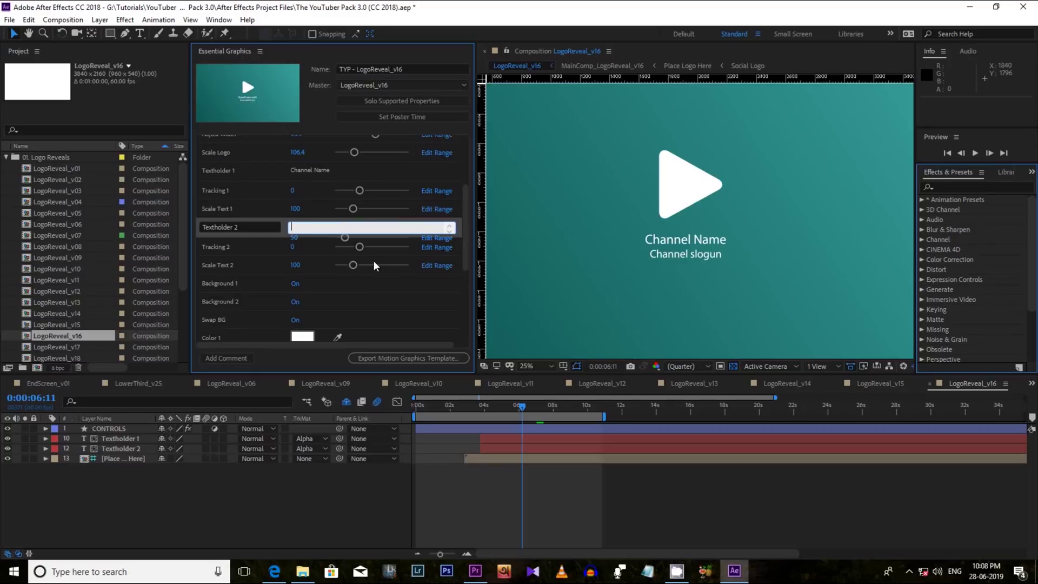
key("Return")
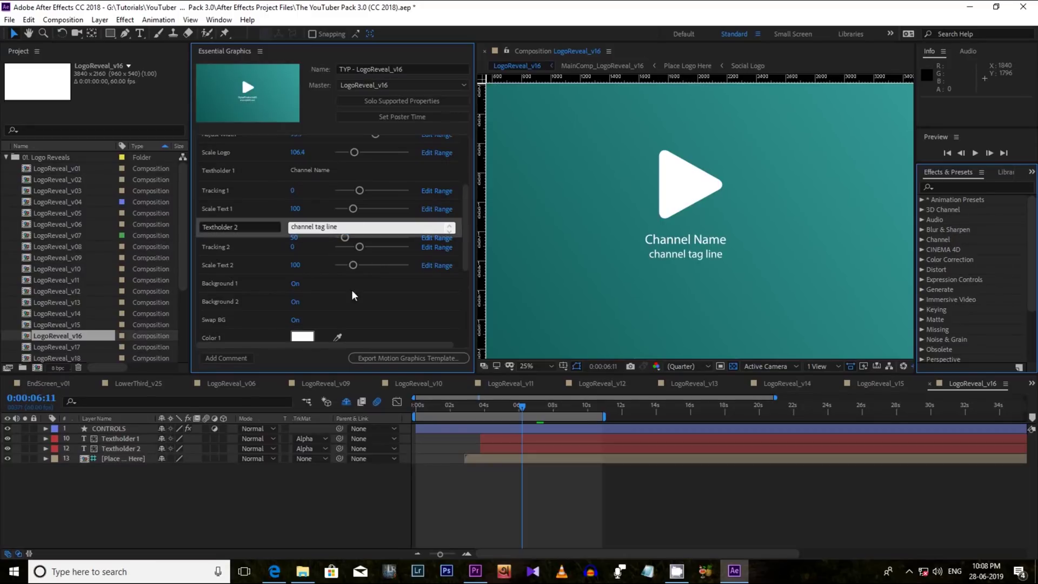
Step: Switch Background 1 and Background 2 off for a transparent reveal
scroll(464, 349, "down", 5)
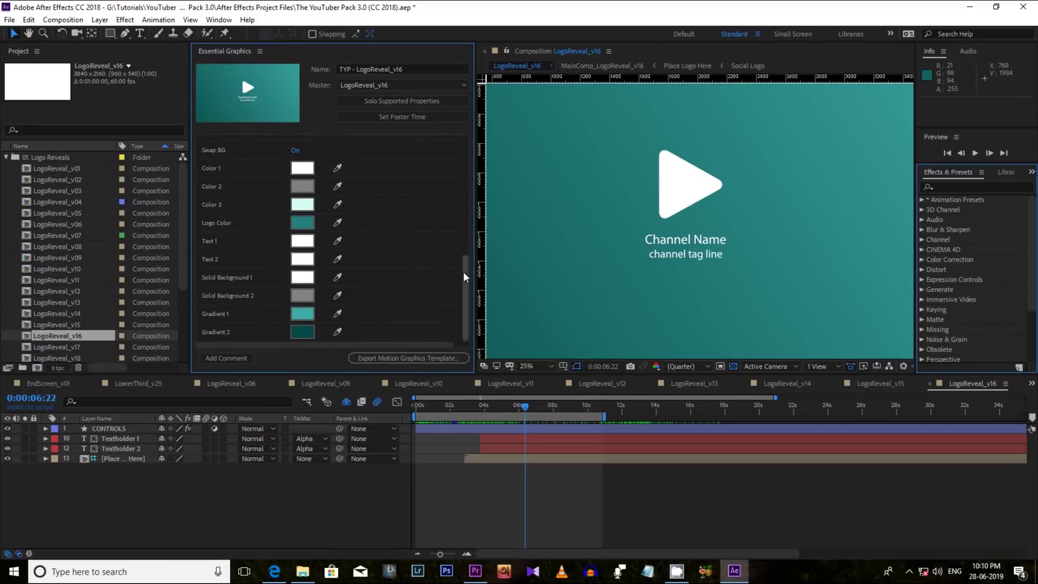
left_click_drag(463, 274, 479, 204)
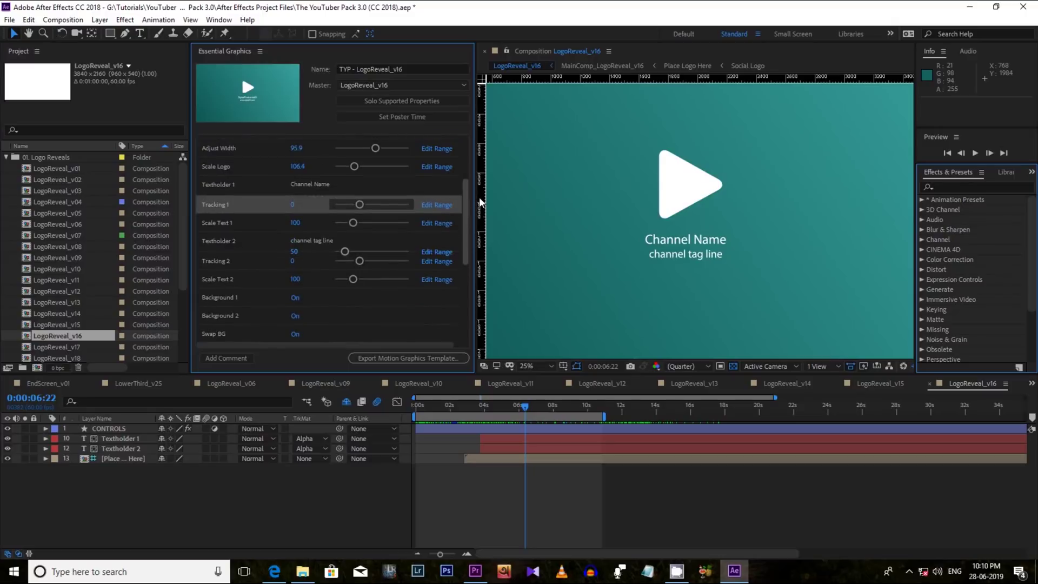
left_click(296, 316)
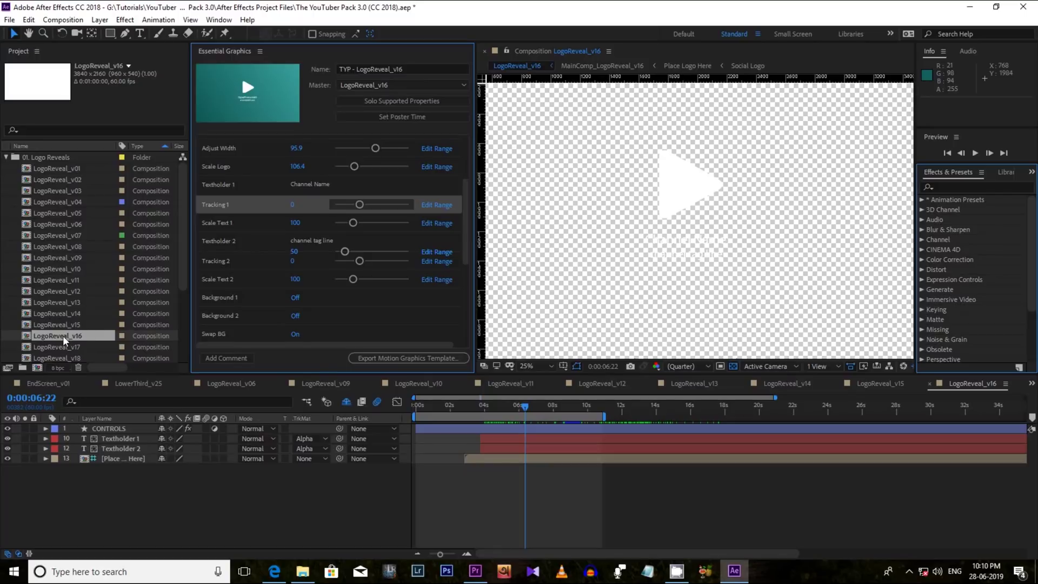
Step: Put LogoReveal_v16 on V2 above the Bristol night clip and play it back
left_click(475, 571)
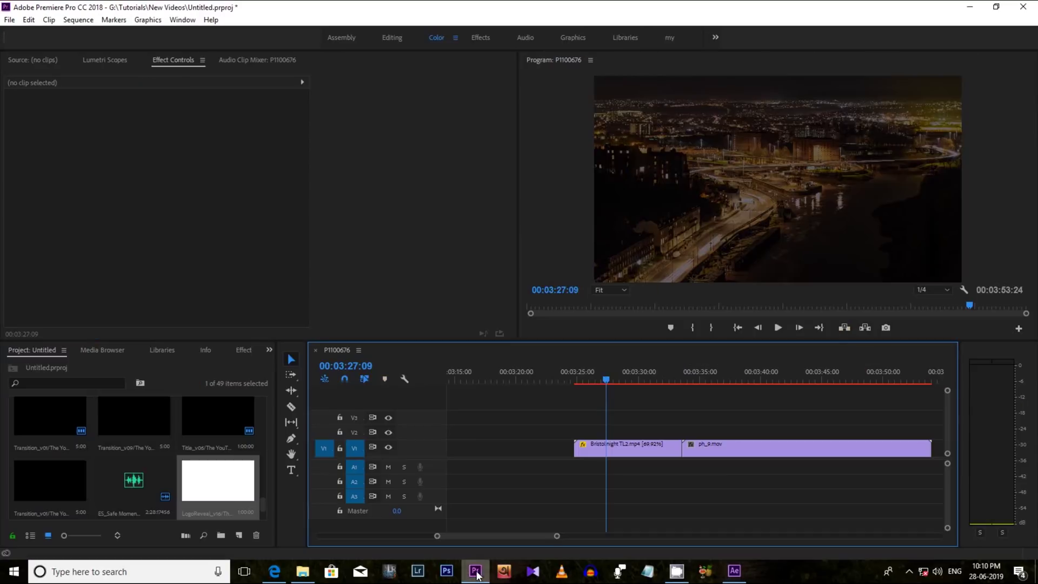
left_click_drag(206, 480, 578, 431)
left_click(574, 372)
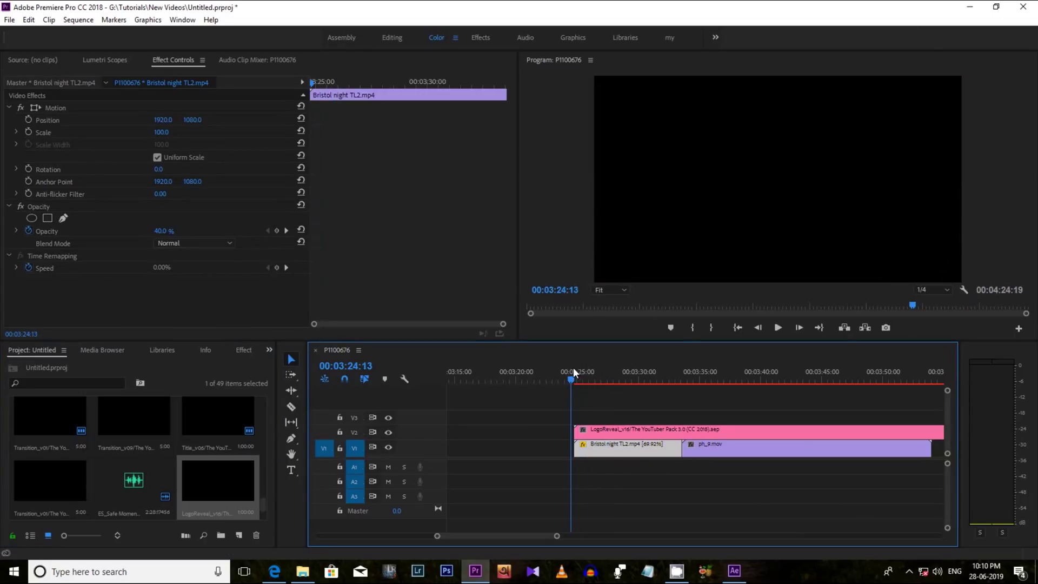
left_click(779, 326)
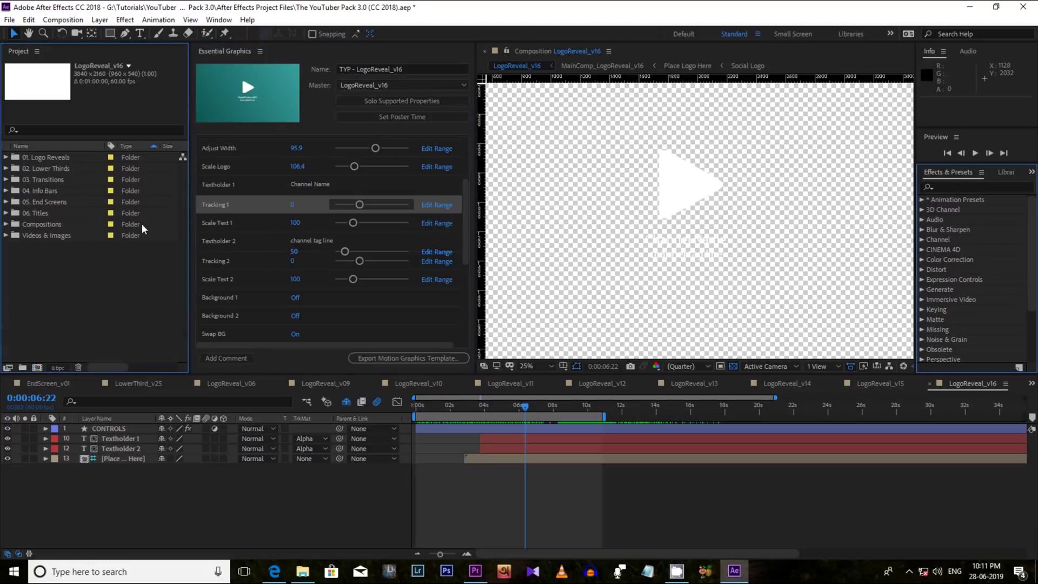
Step: Open Title_v06 from the 06. Titles folder and load its Essential Graphics controls
left_click(5, 213)
left_click(64, 214)
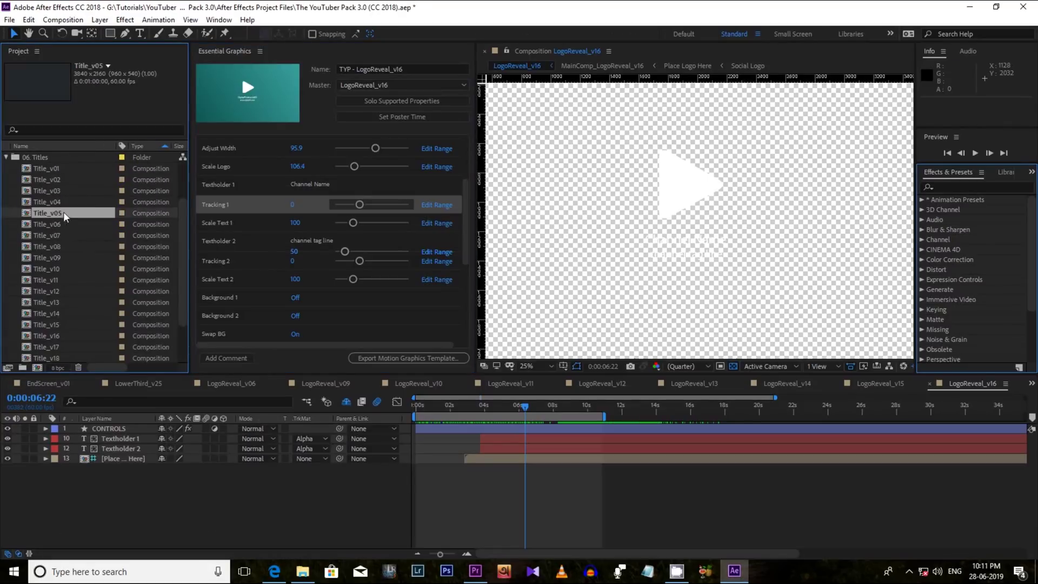
double_click(48, 224)
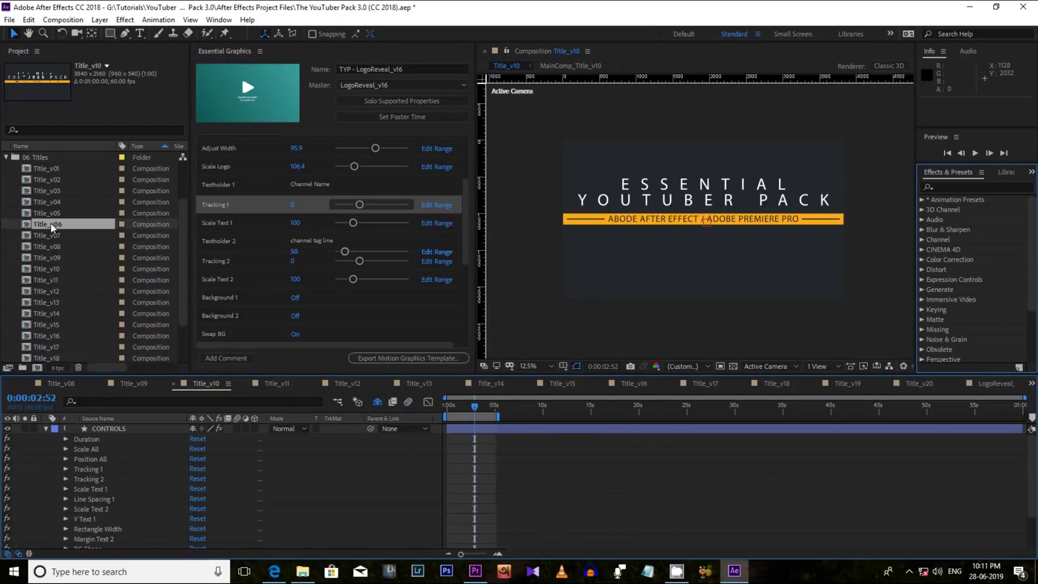
left_click_drag(607, 411, 526, 414)
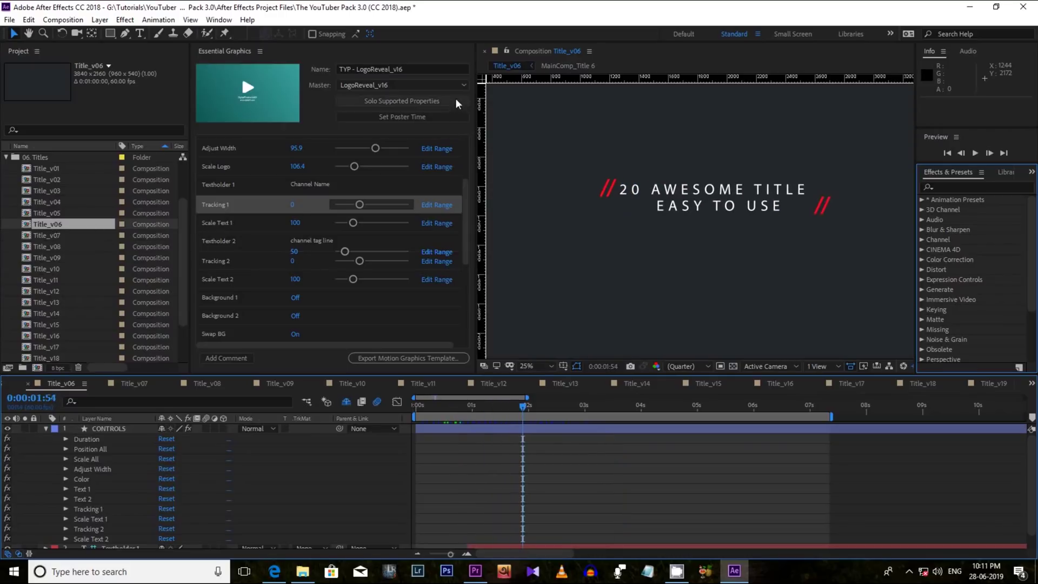
left_click(463, 85)
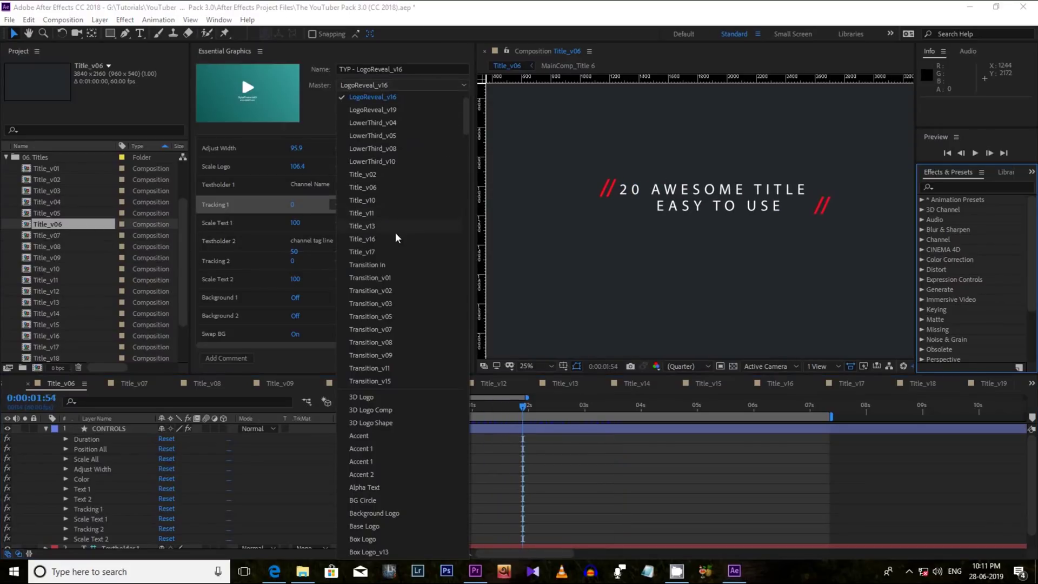
left_click(385, 188)
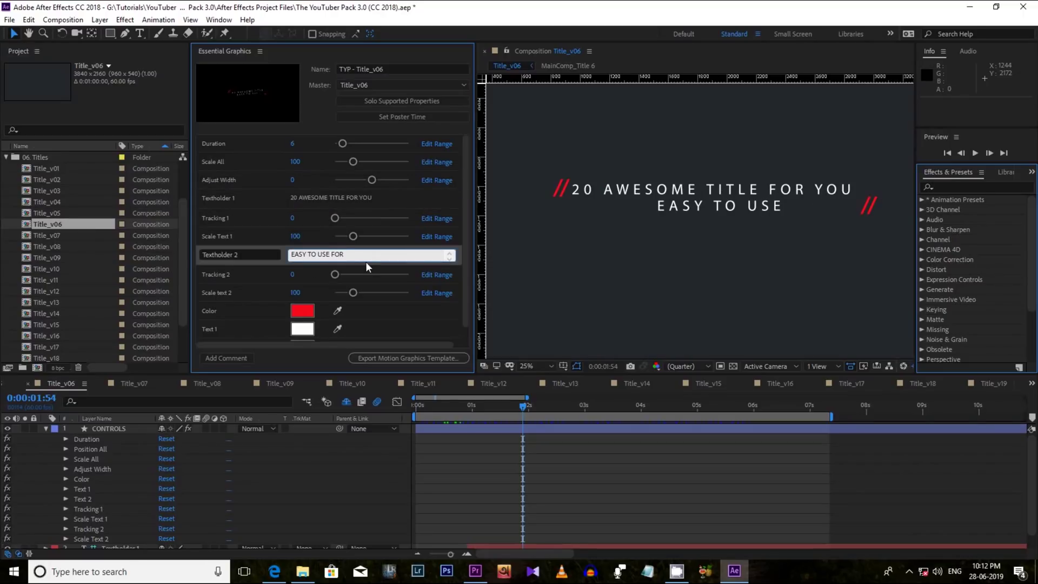
Step: Change the title's second line to 'EASY TO USE FOR VIDEO'
type("IDEO")
left_click(252, 194)
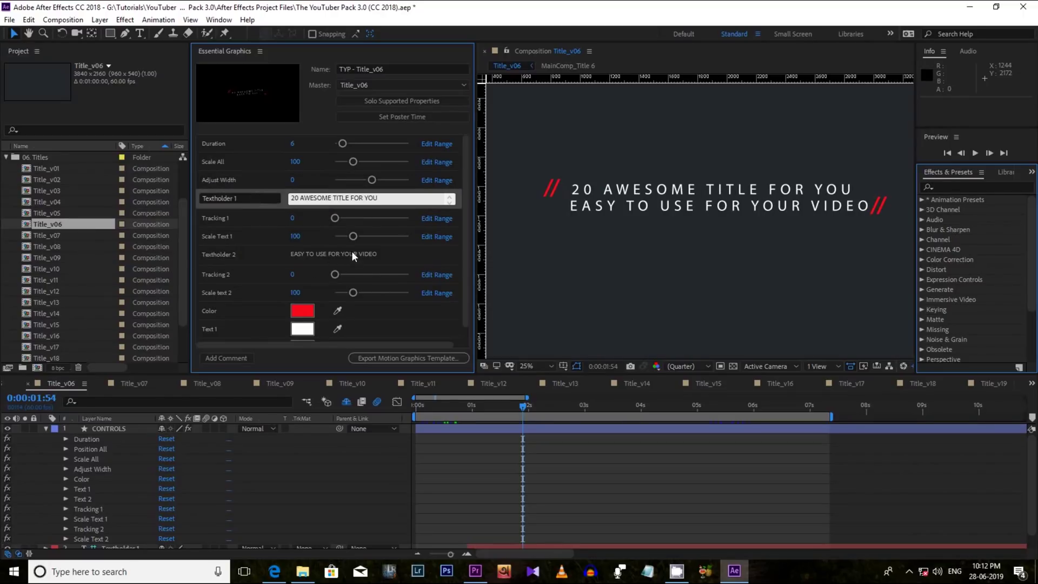
key("BackSpace")
left_click(251, 198)
Step: Recolour the slash accent, the first line red and the second line orange
left_click(302, 310)
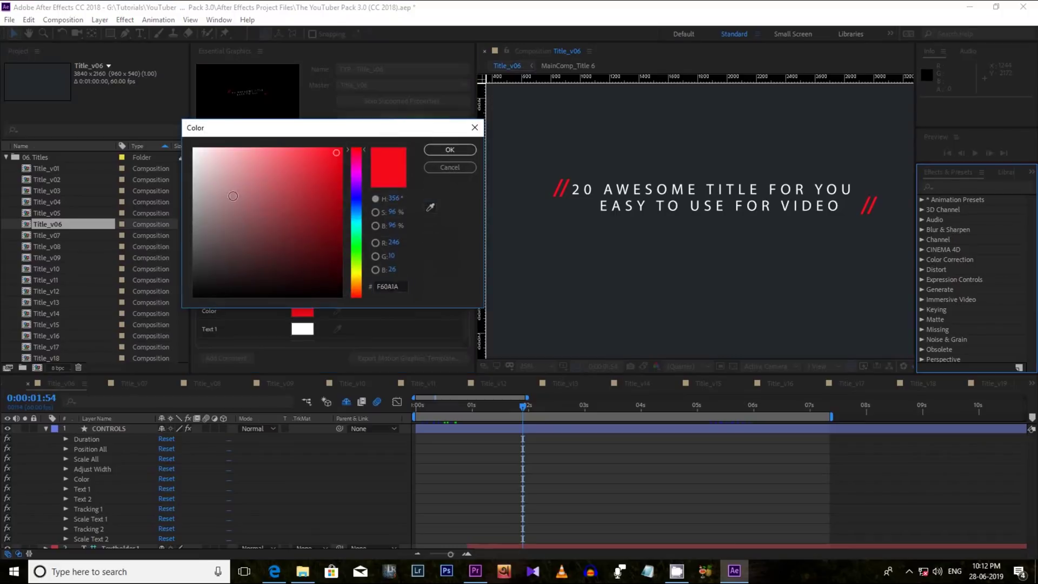
left_click(423, 203)
left_click(302, 329)
left_click(446, 153)
scroll(447, 153, "down", 1)
left_click(302, 332)
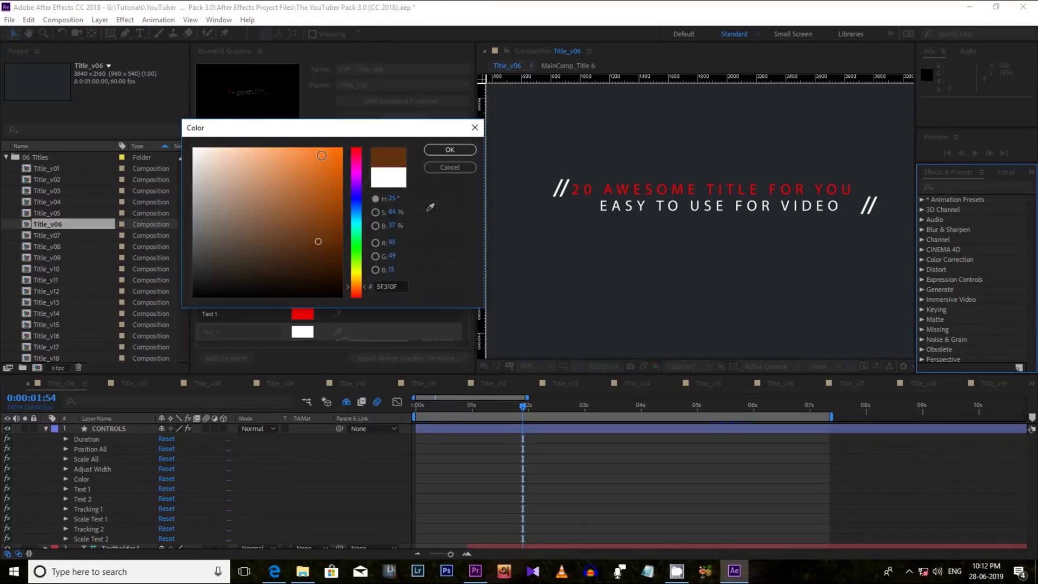
left_click(447, 151)
Step: Play and scrub the Premiere timeline to preview the title over ph_9.mov
left_click(475, 571)
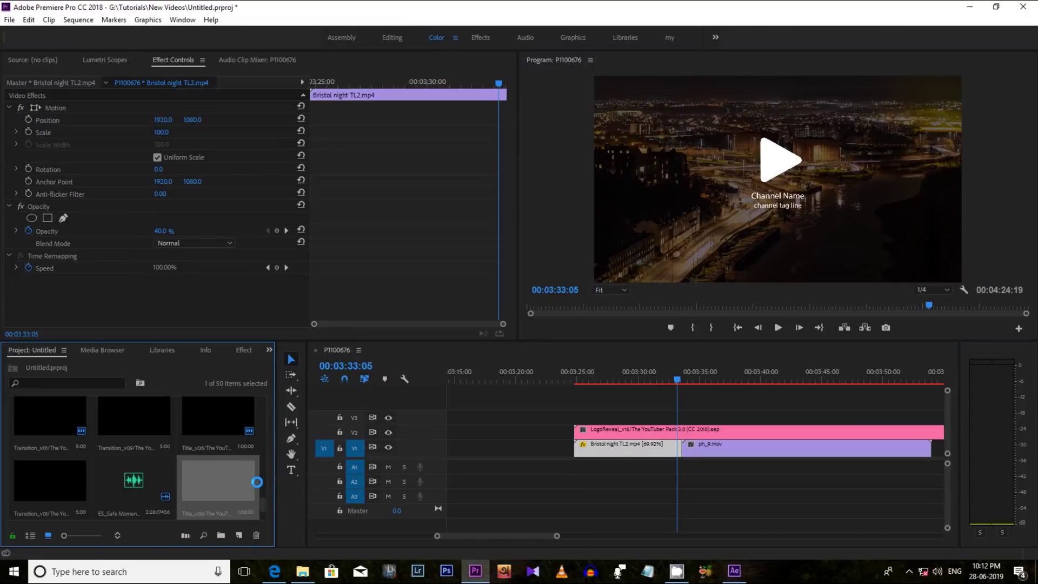
mouse_move(703, 377)
left_mouse_down()
mouse_move(747, 372)
mouse_move(694, 378)
left_mouse_up()
left_click(778, 327)
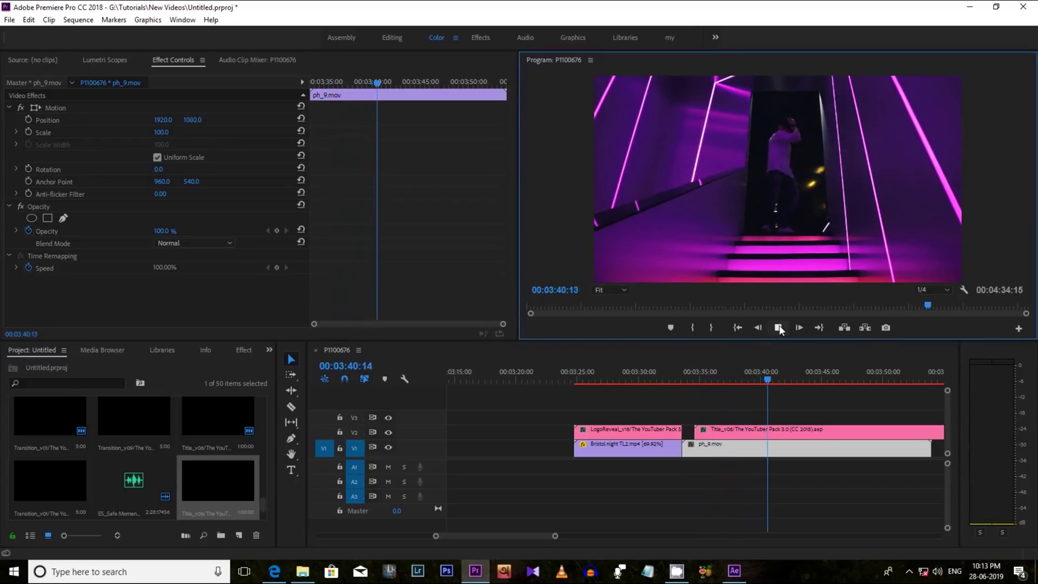
left_click(717, 376)
left_click_drag(718, 372, 717, 371)
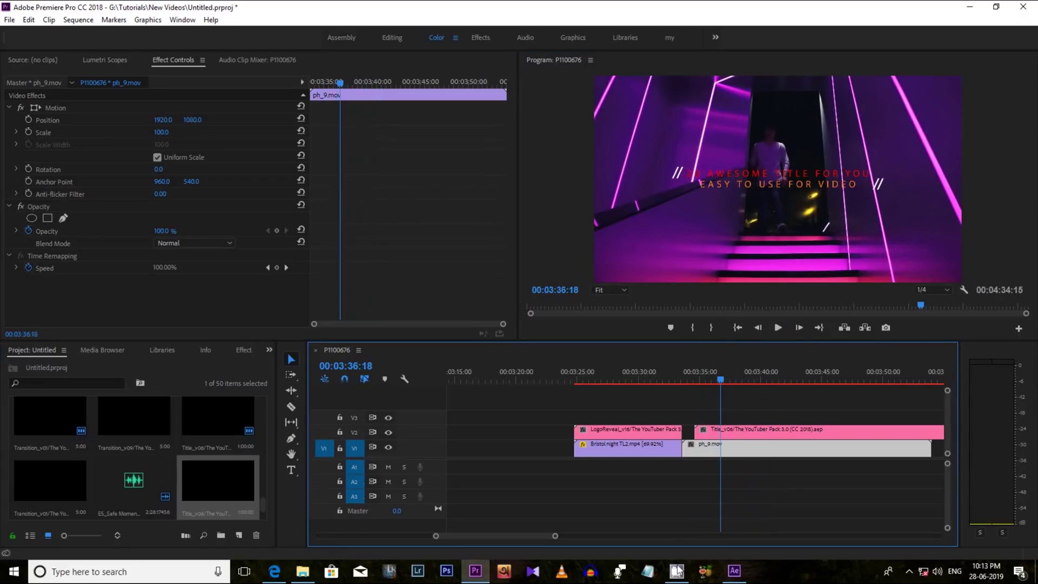
Step: In After Effects, set the Text 1 and Text 2 colours to white
left_click(734, 571)
left_click(310, 319)
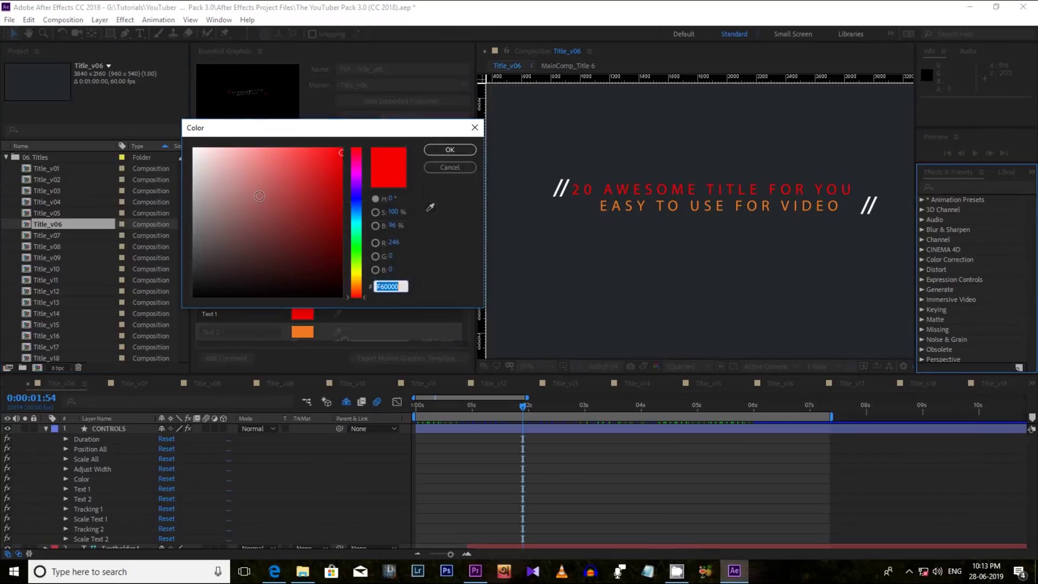
left_click(196, 147)
left_click(448, 146)
left_click(311, 332)
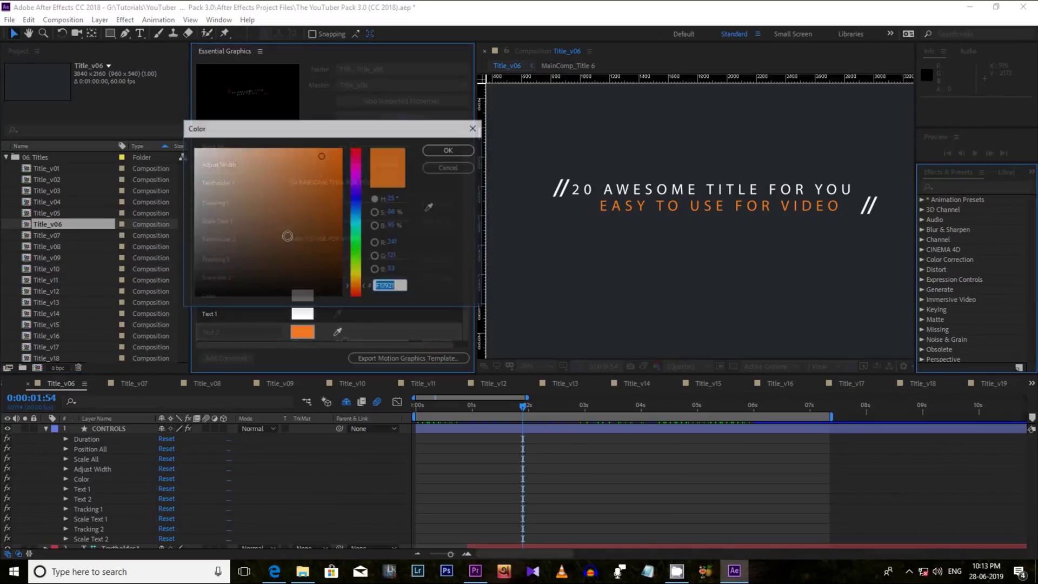
left_click(196, 147)
left_click(448, 147)
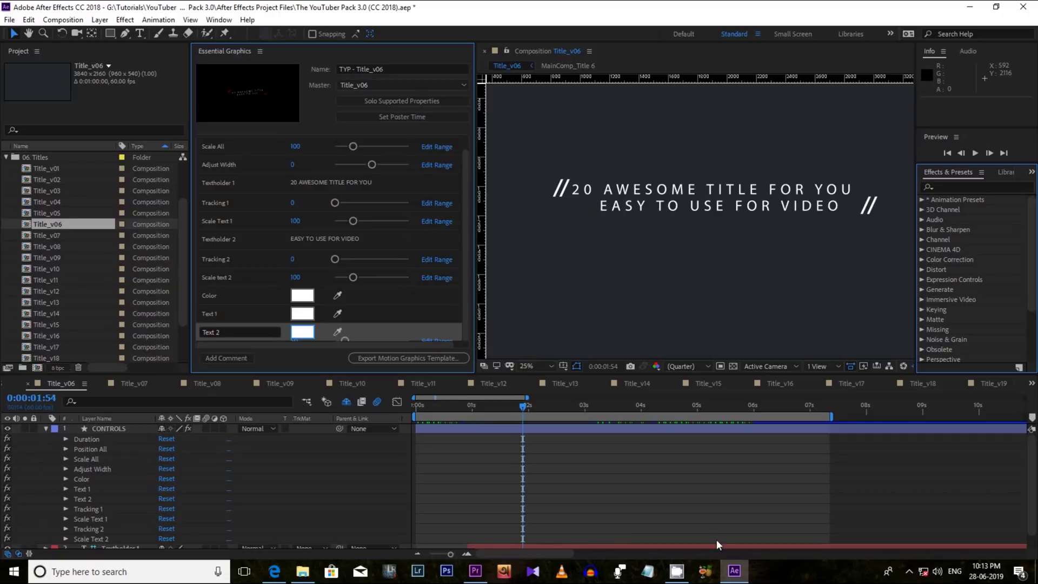
left_click(476, 570)
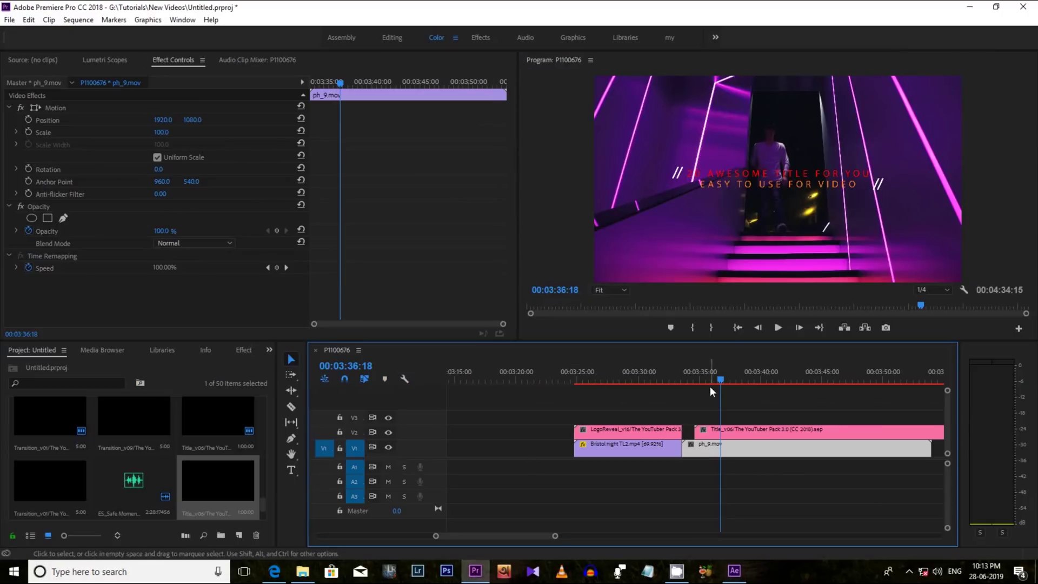
Step: Play the white Title_v06 animation over ph_9.mov, then return to After Effects
left_click_drag(709, 381, 690, 372)
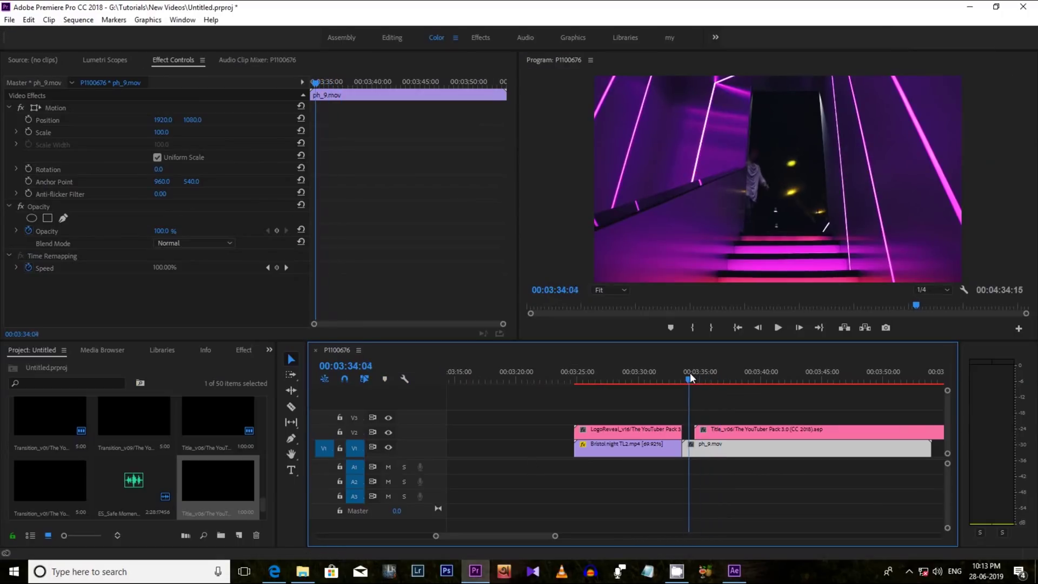
left_click(778, 327)
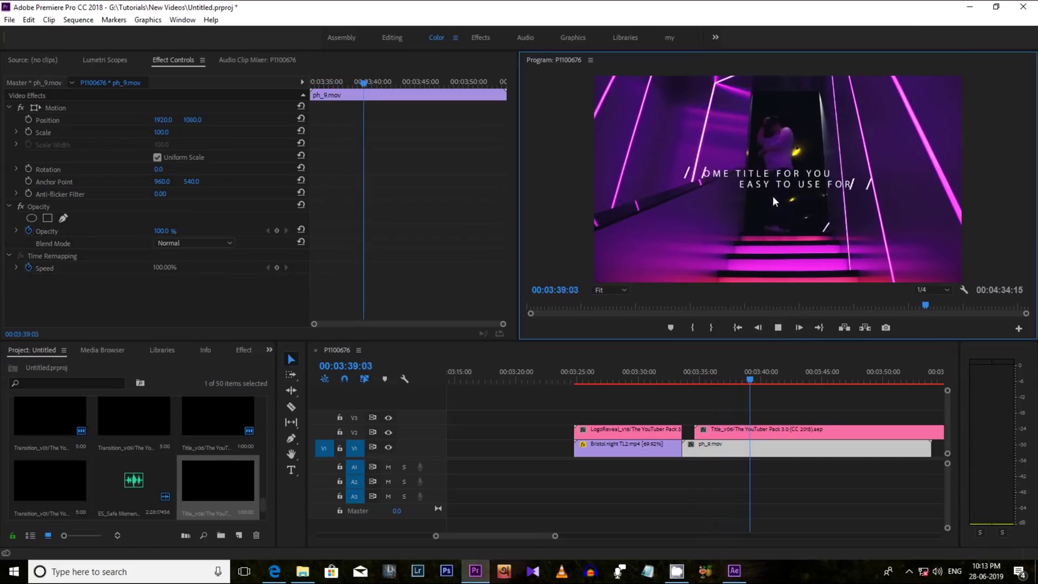
key("alt+Tab")
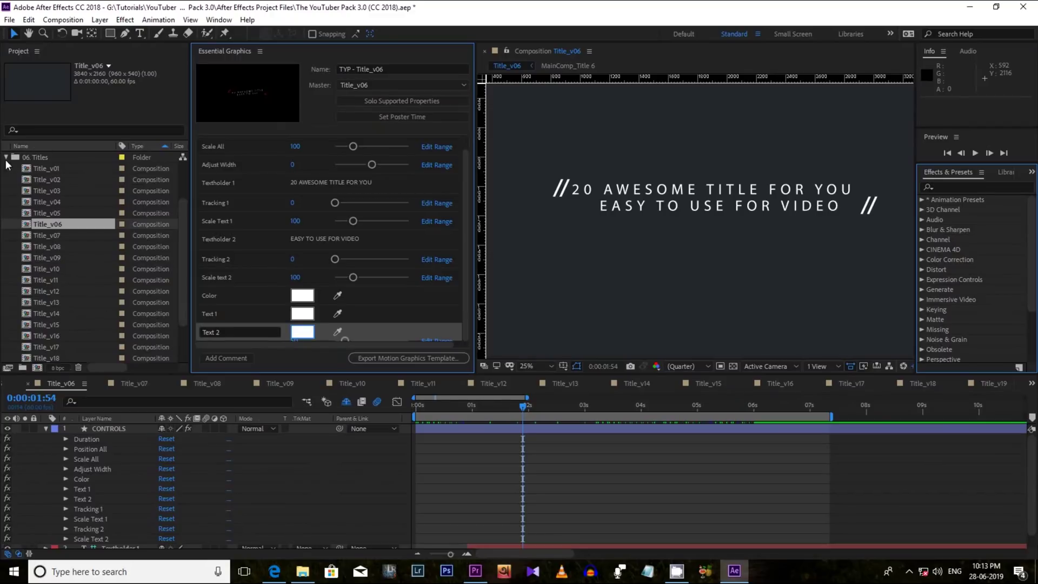
Step: Open EndScreen_v01 from the 05. End Screens folder and play its preview
left_click(5, 157)
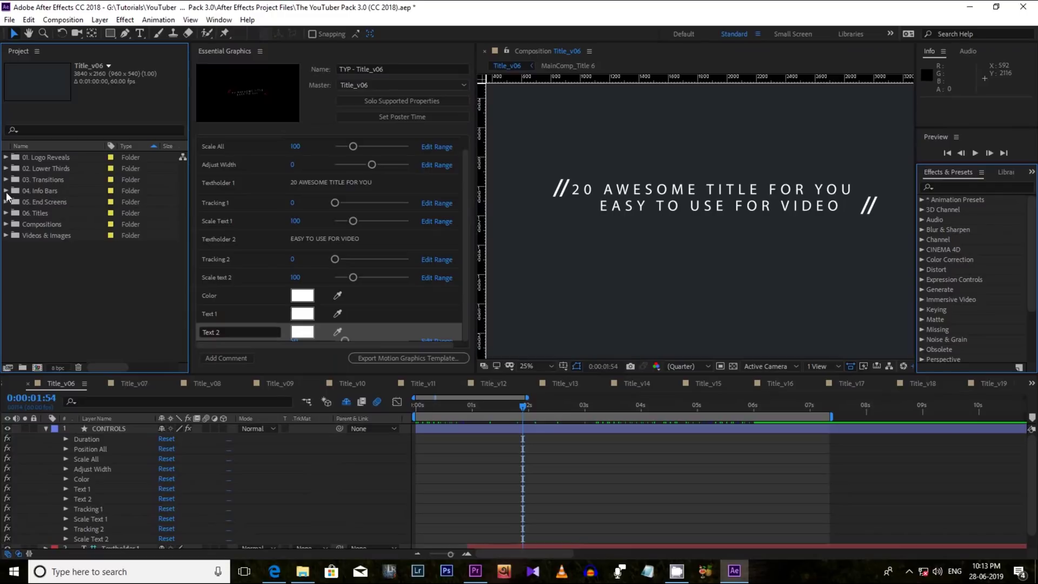
left_click(6, 202)
double_click(54, 213)
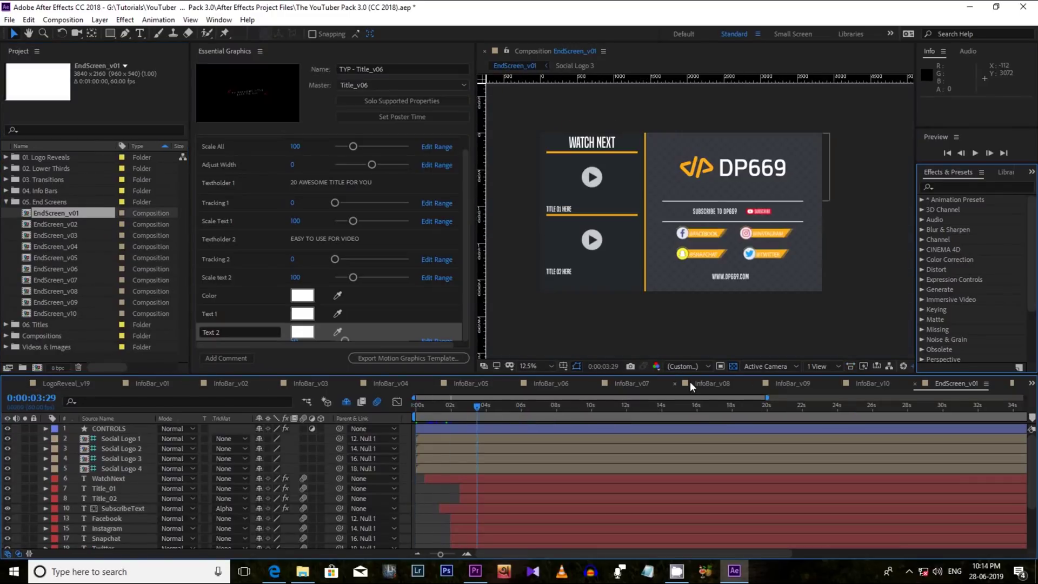
key("space")
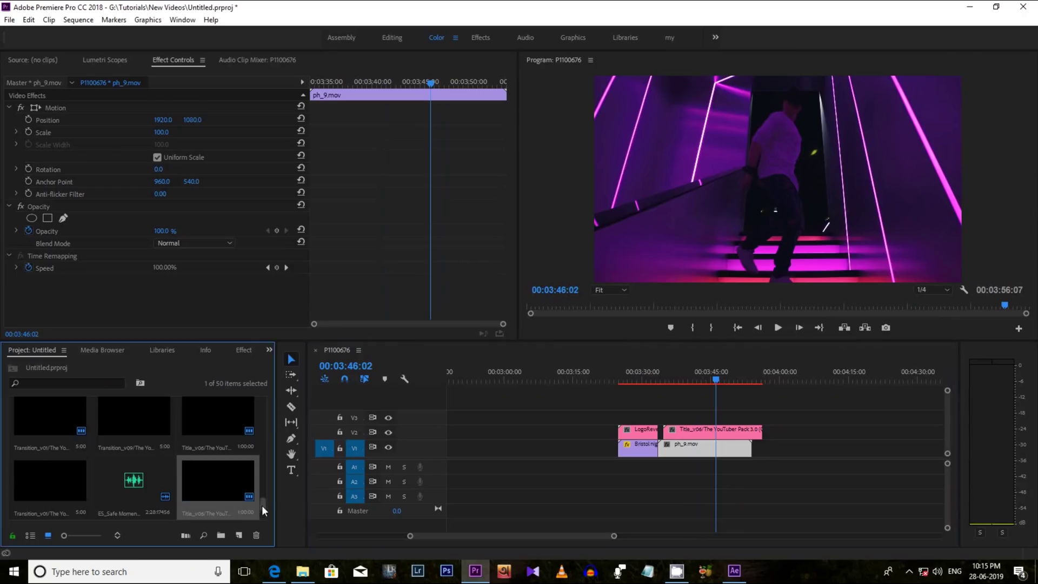
scroll(229, 482, "down", 1)
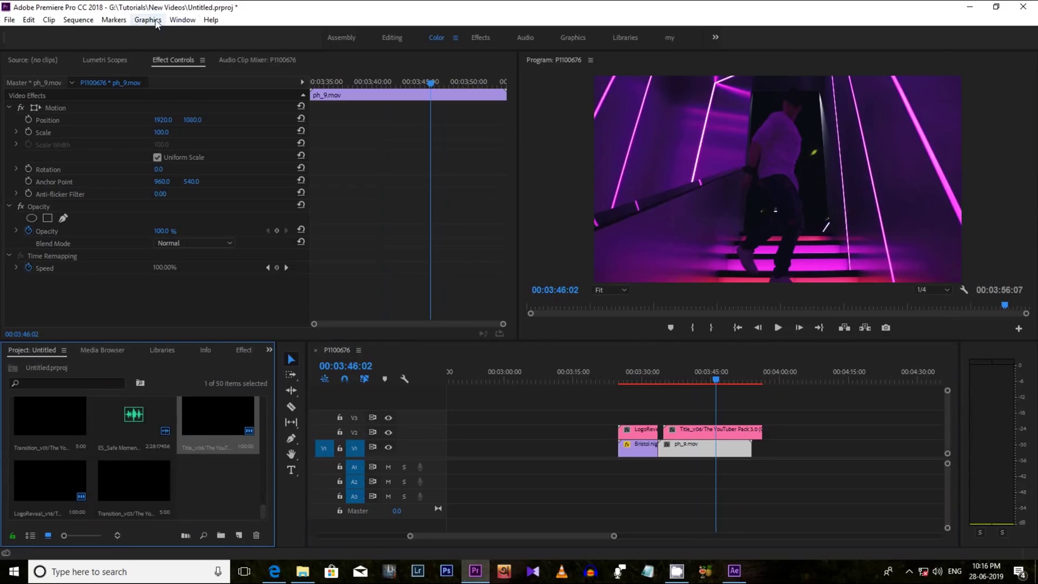
Step: Show Essential Graphics and browse the template installer to The YouTuber Pack 3.0 MOGRT 2018 folder
left_click(182, 19)
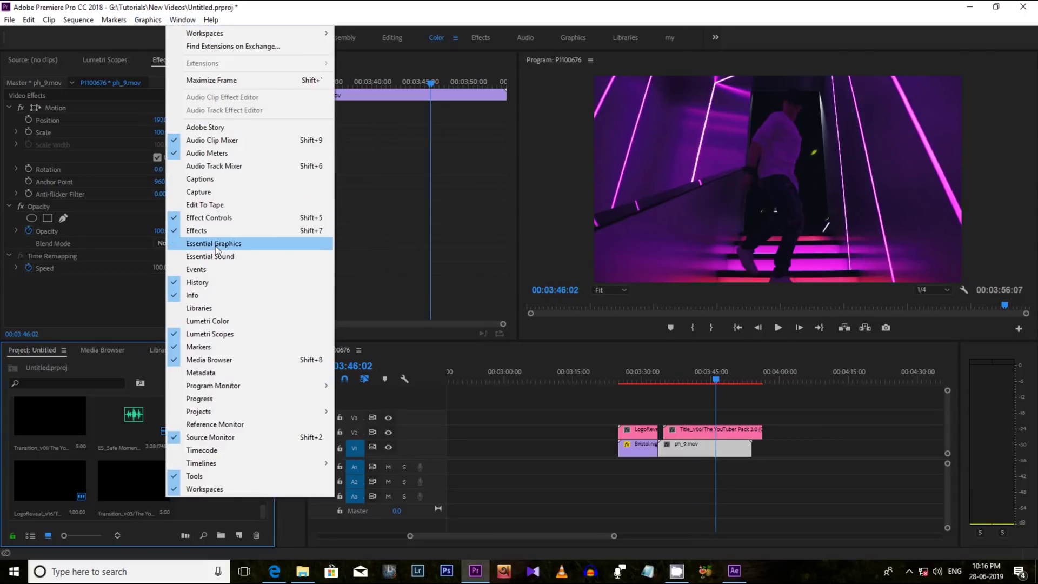
left_click(217, 246)
left_click(1016, 99)
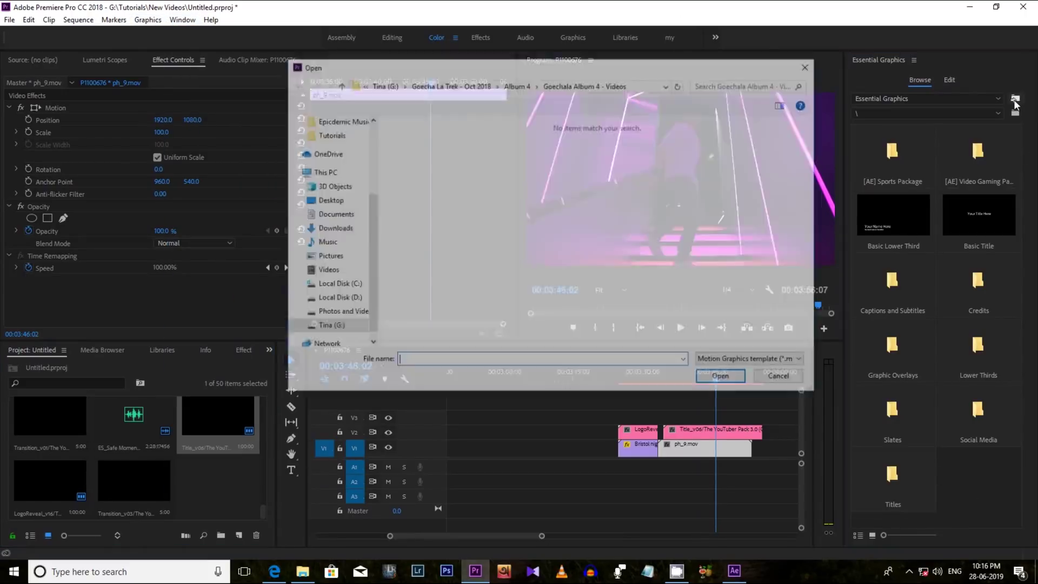
double_click(414, 187)
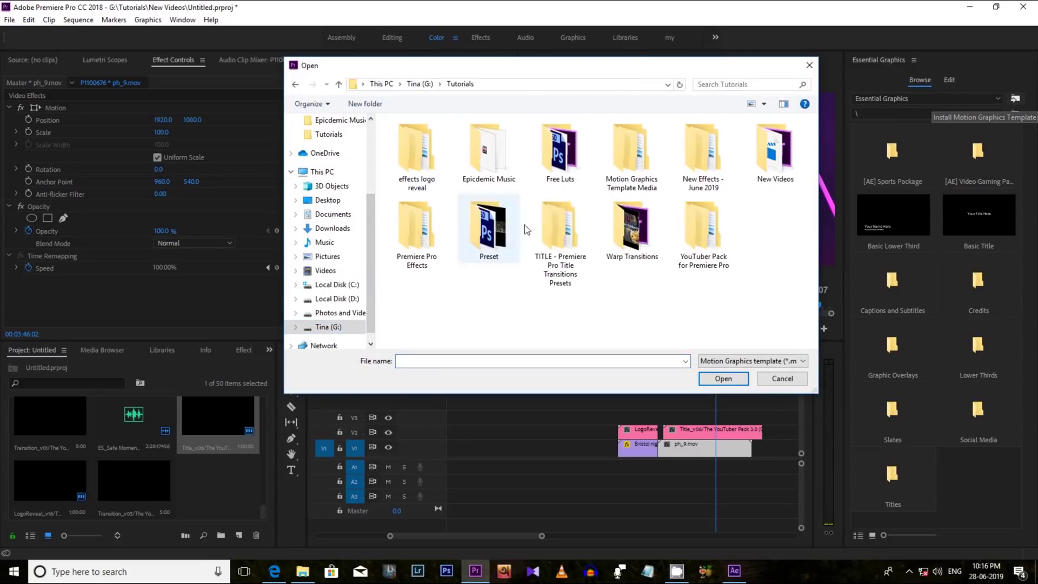
double_click(696, 211)
double_click(430, 140)
double_click(420, 162)
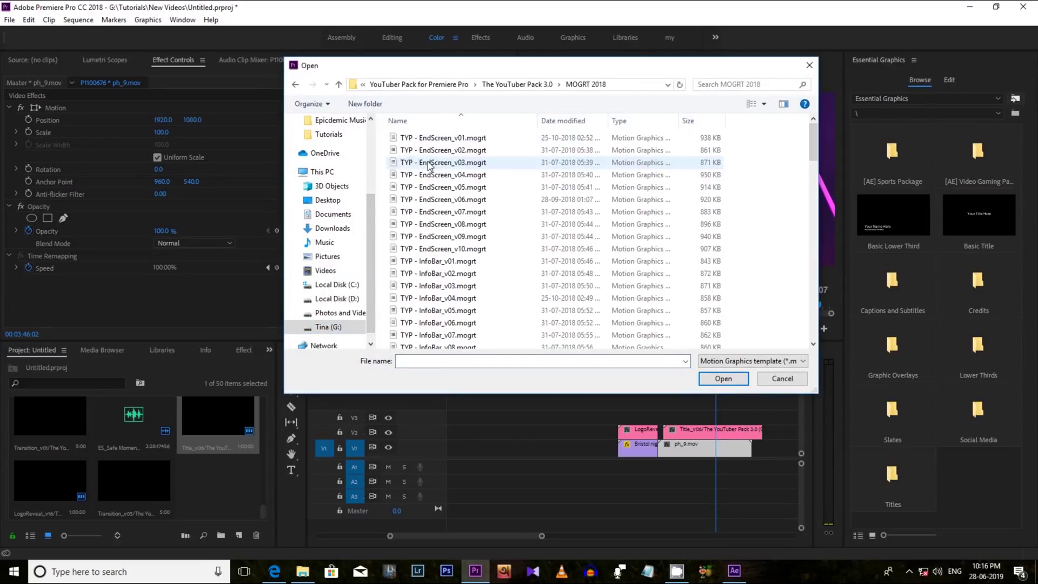
Step: Look at TYP - EndScreen_v01.mogrt, then cancel the install and close Essential Graphics
left_click(443, 138)
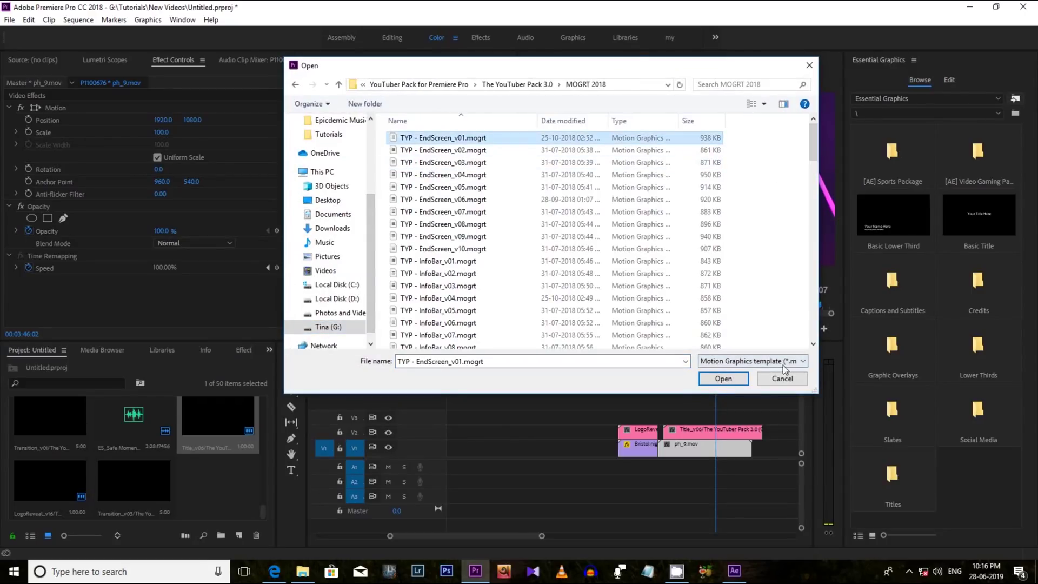
key("Down")
key("Down")
key("Down")
left_click(810, 66)
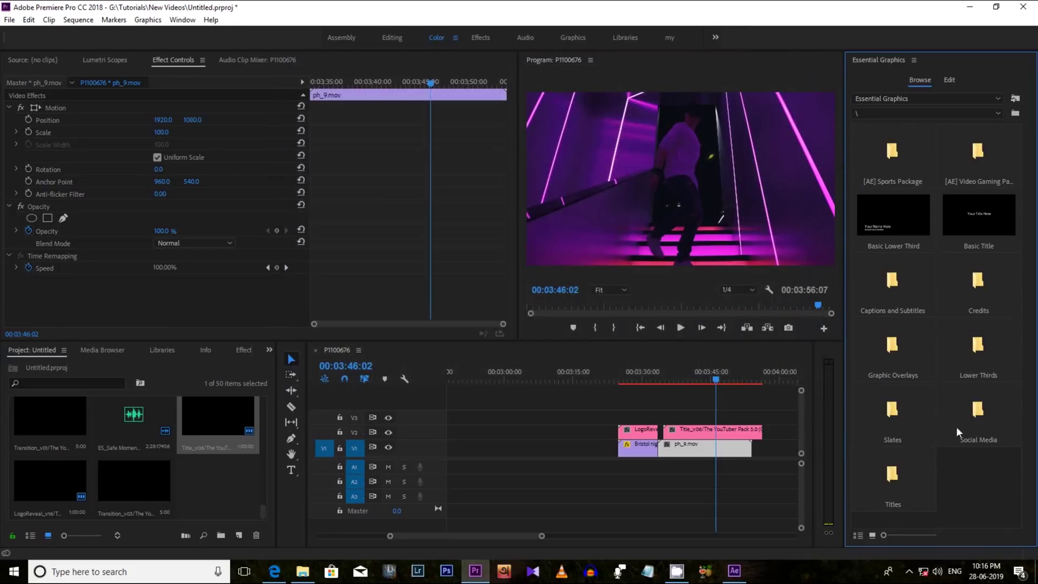
left_click(914, 60)
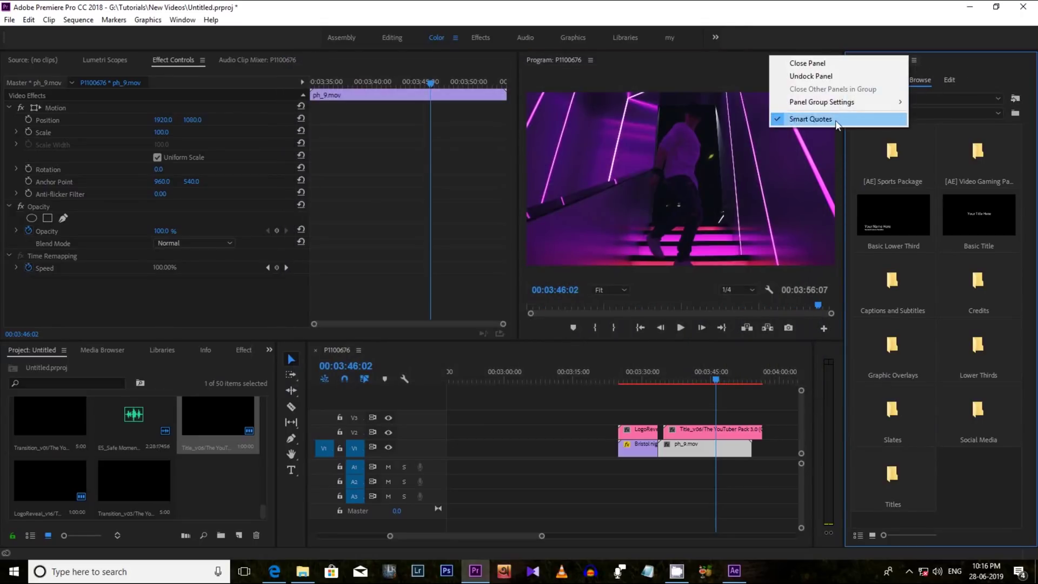
left_click(808, 63)
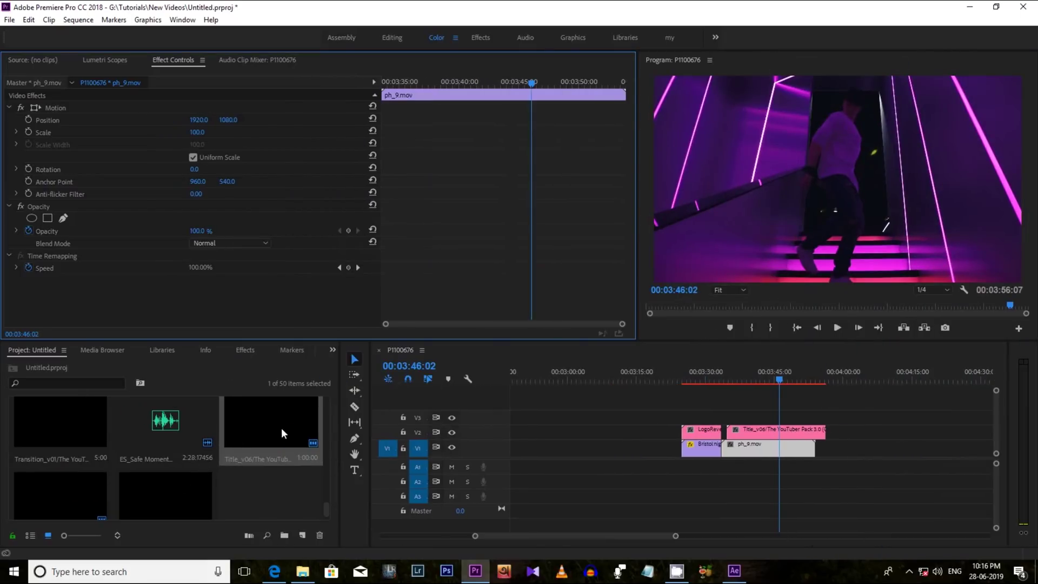
Step: Import into the Project panel, choosing The YouTuber Pack 3.0 (CC 2018).aep from After Effects Project Files
right_click(258, 495)
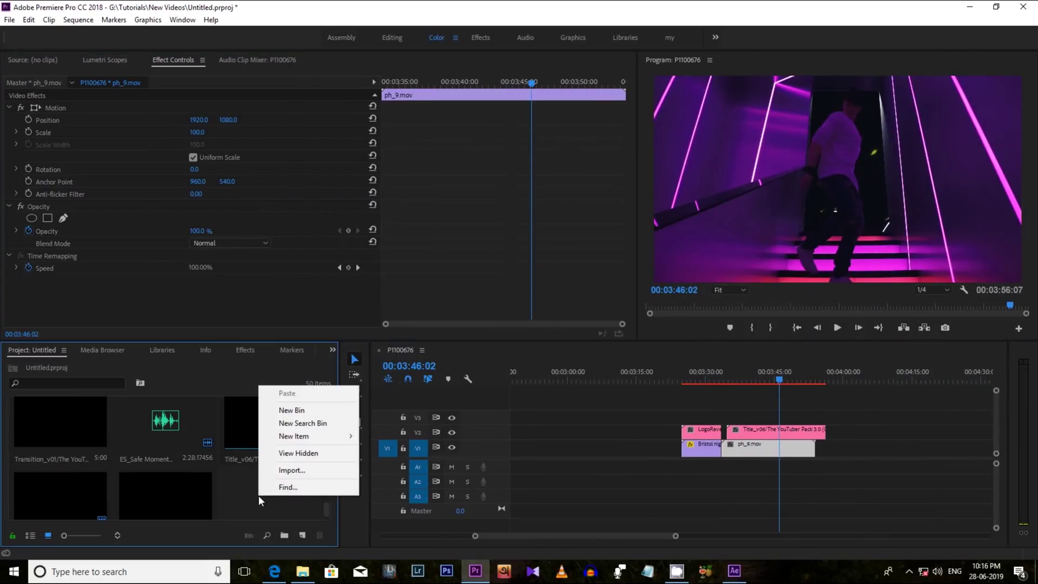
left_click(277, 471)
double_click(497, 151)
double_click(428, 137)
left_click(458, 162)
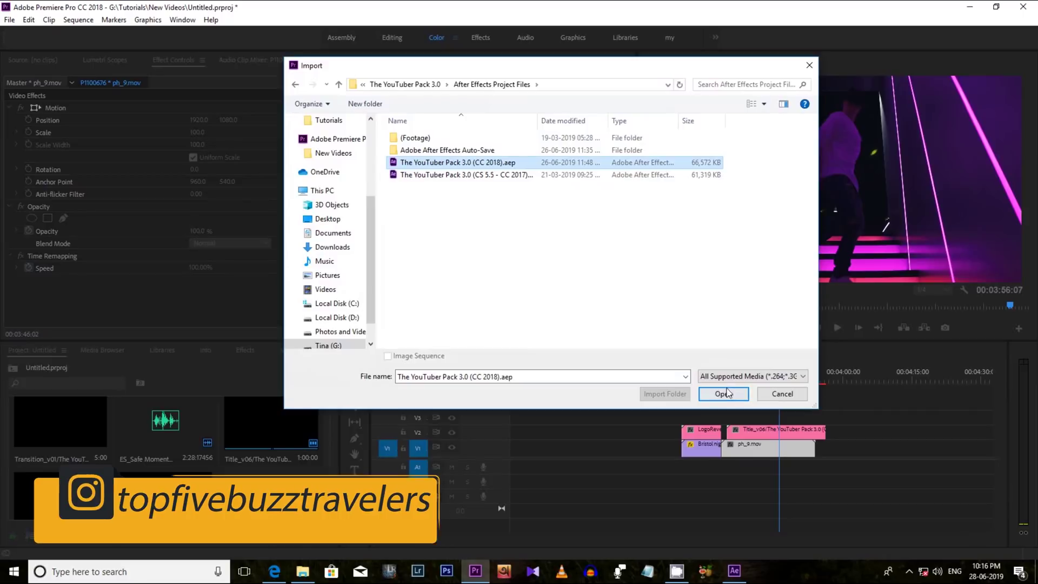